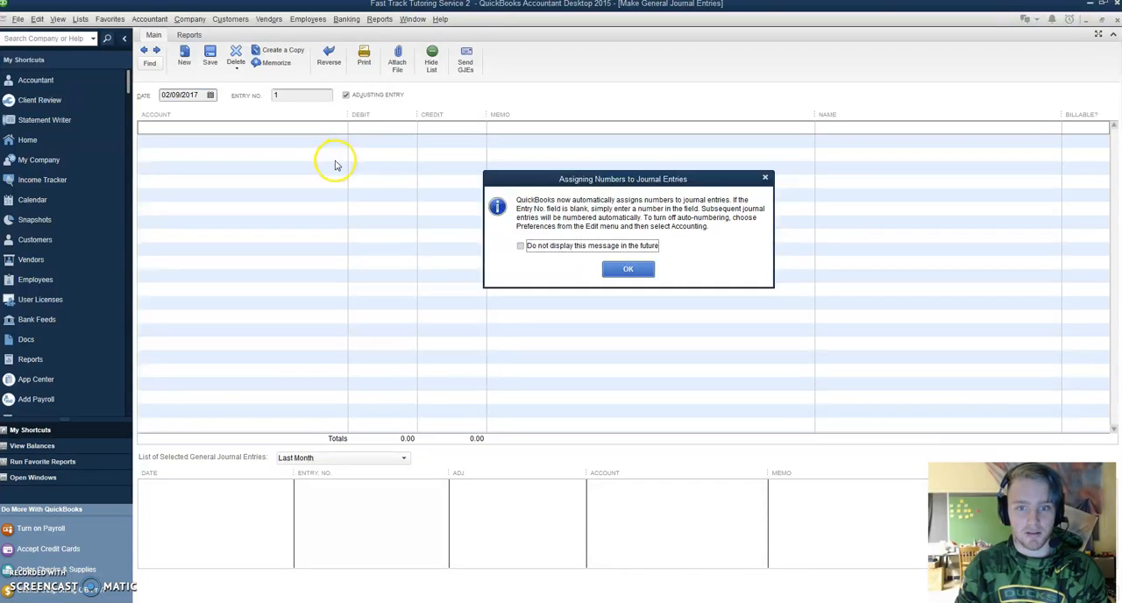
Dismiss the automatic entry numbering notice and set the journal entry date to 02/01/2017
{"action": "left_click", "coordinate": [765, 177]}
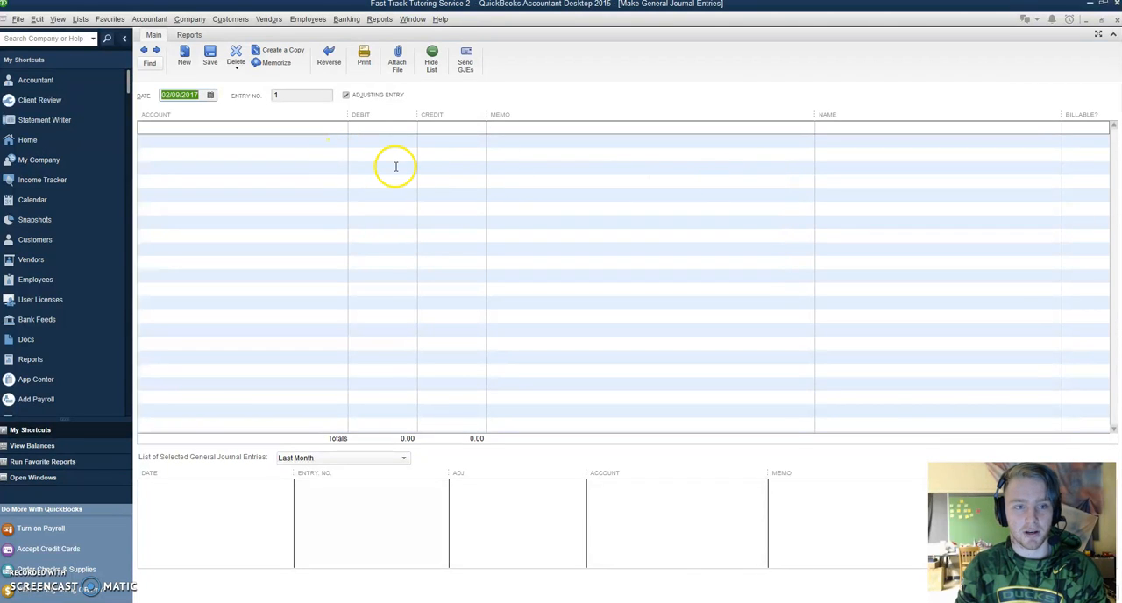
{"action": "left_click", "coordinate": [216, 103]}
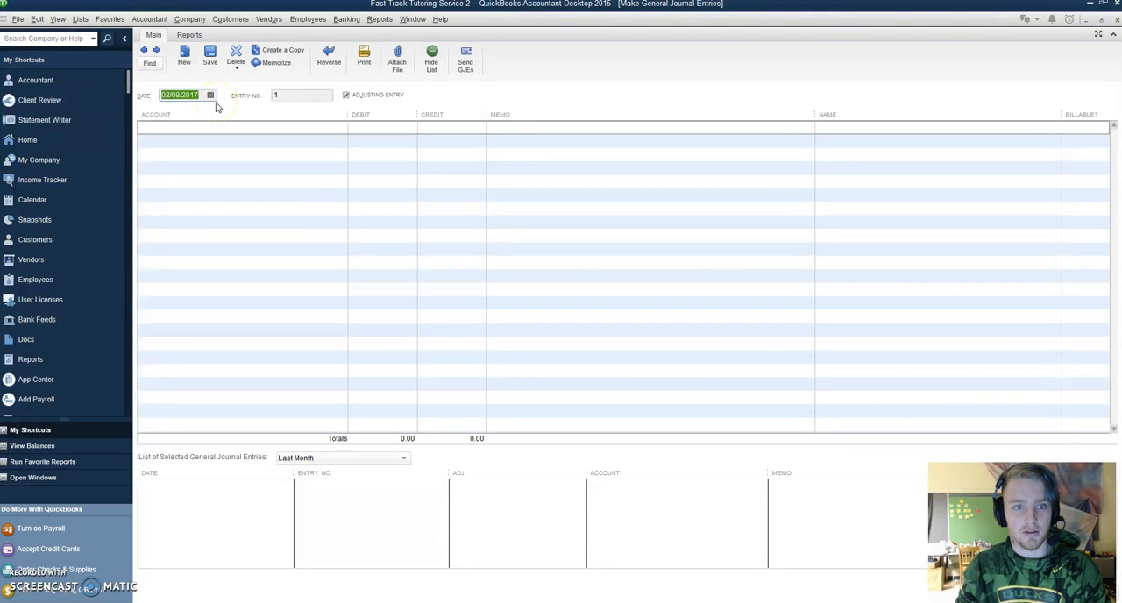
{"action": "left_click", "coordinate": [210, 96]}
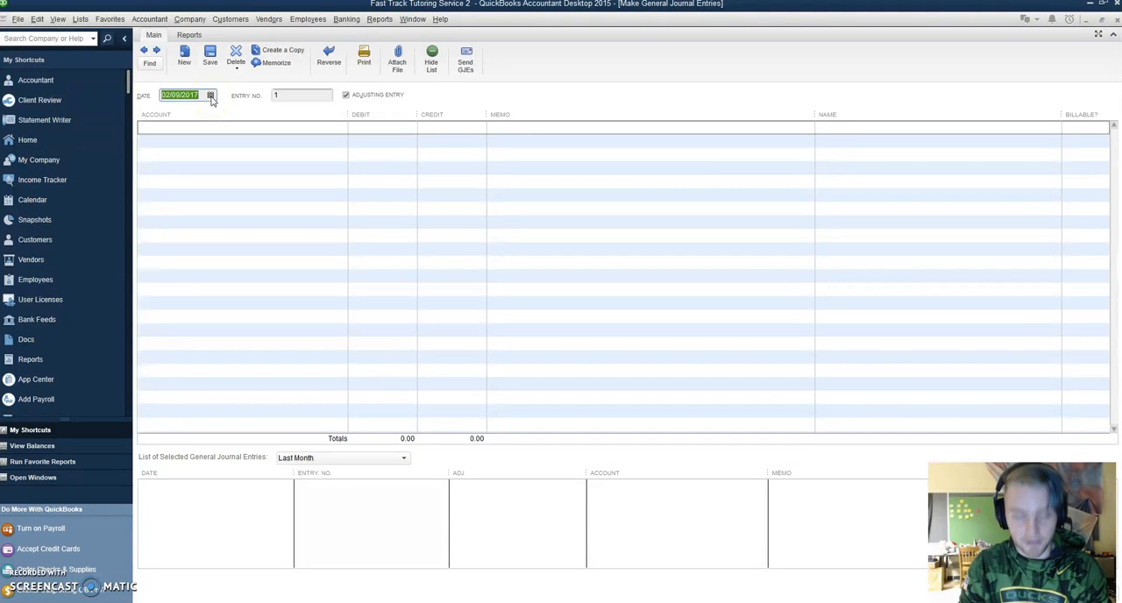
{"action": "left_click", "coordinate": [210, 96]}
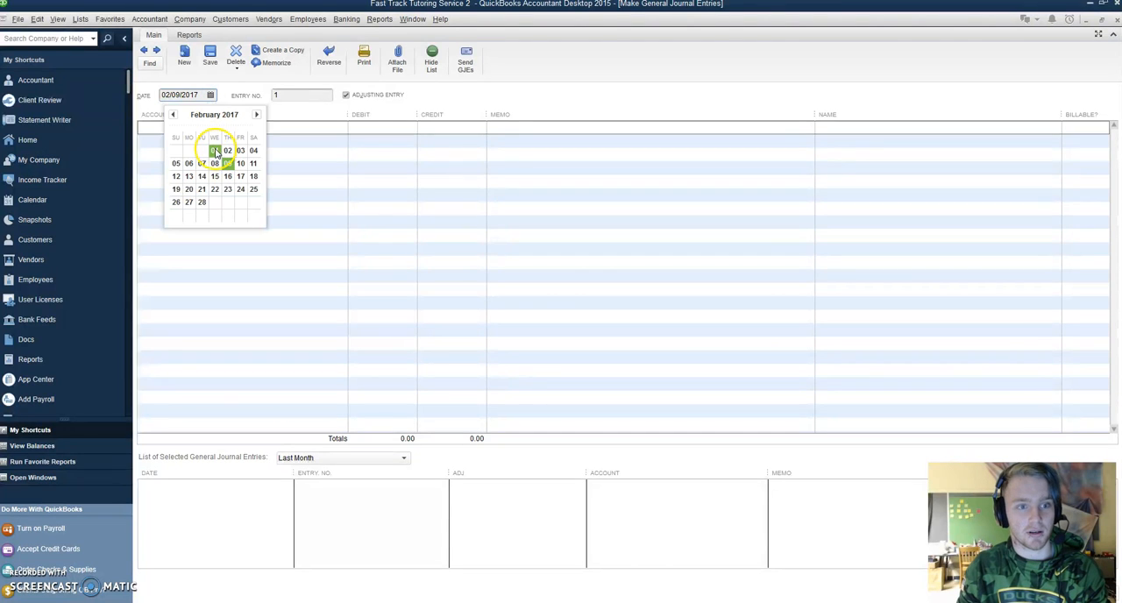
{"action": "left_click", "coordinate": [215, 152]}
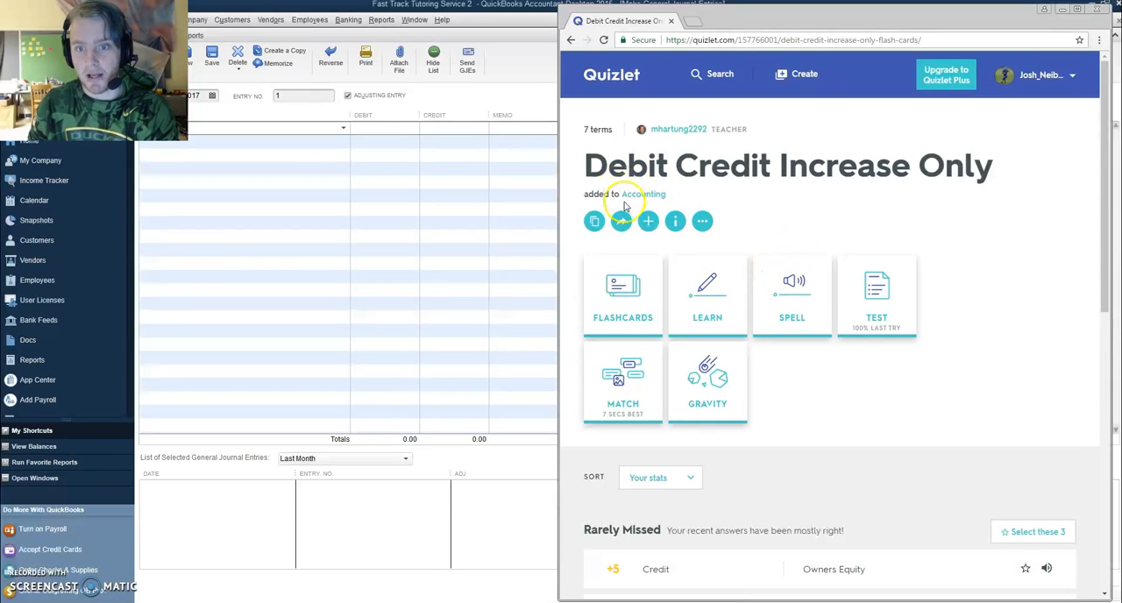
Review the Debit Credit Increase Only flash cards on Quizlet to see which account types increase by debit or credit
{"action": "left_click_drag", "start_coordinate": [571, 168], "coordinate": [1001, 168]}
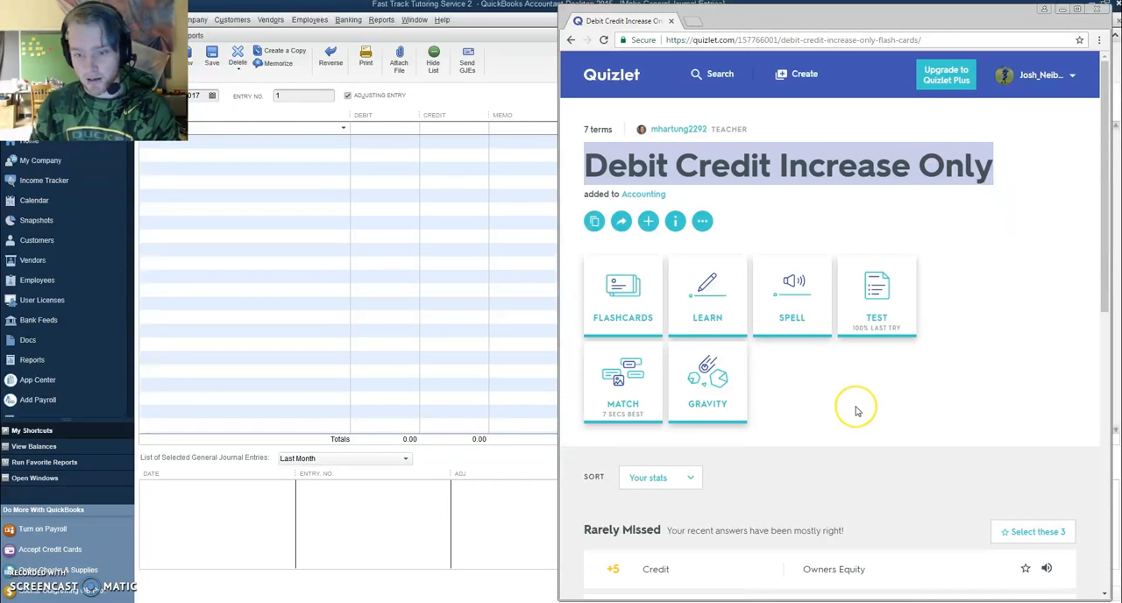
{"action": "scroll", "coordinate": [821, 401], "scroll_direction": "down", "scroll_amount": 5}
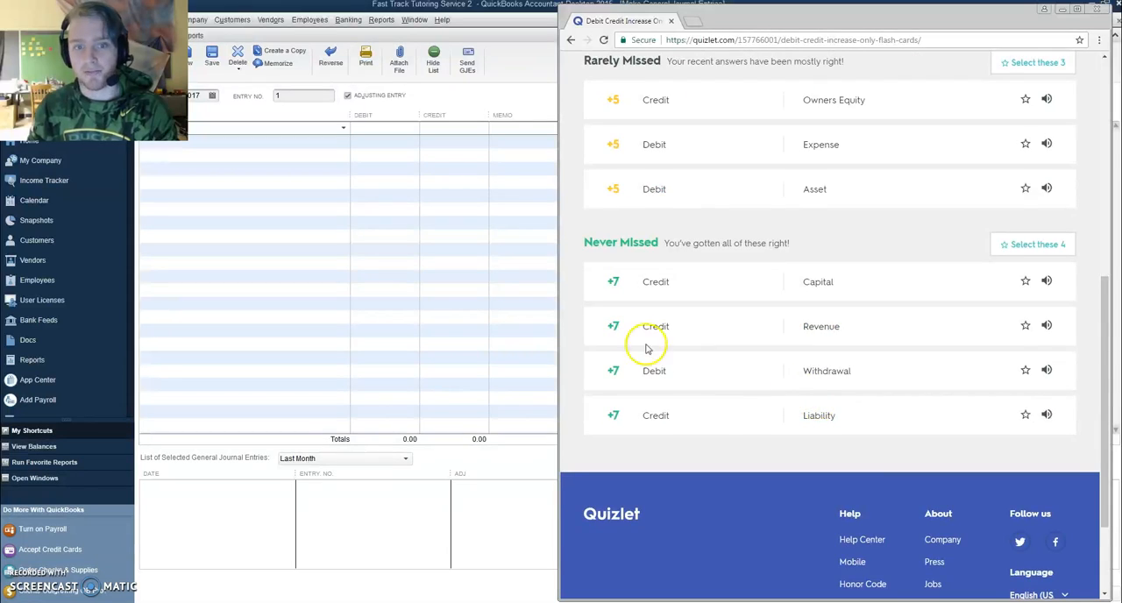
{"action": "scroll", "coordinate": [646, 345], "scroll_direction": "up", "scroll_amount": 1}
{"action": "mouse_move", "coordinate": [639, 313]}
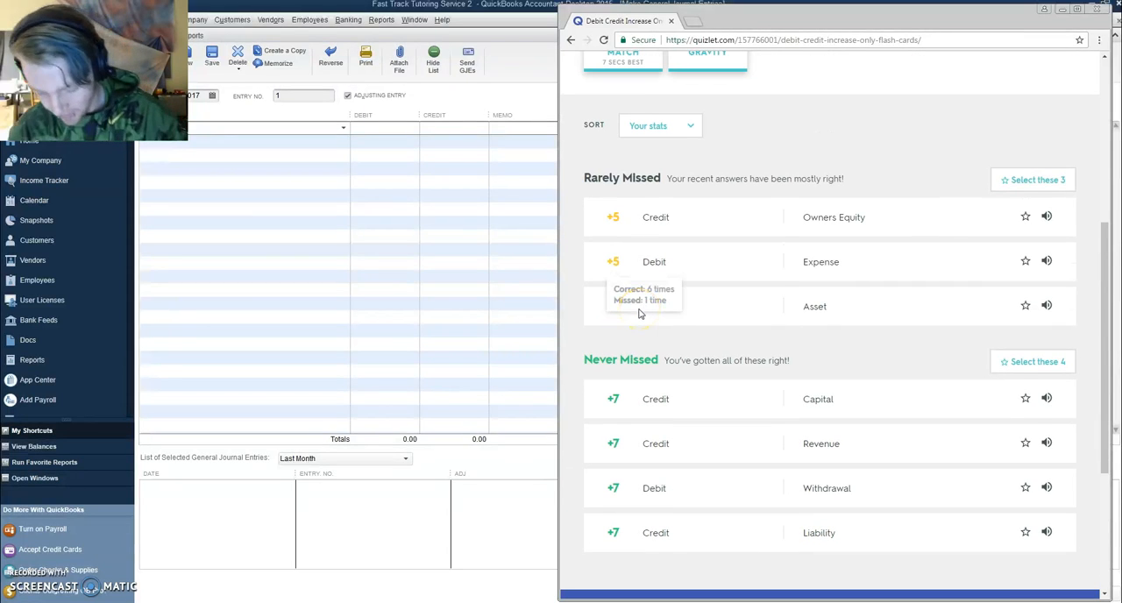
Start adding a new account from the first journal line in QuickBooks and choose Bank as its account type
{"action": "left_click", "coordinate": [335, 129]}
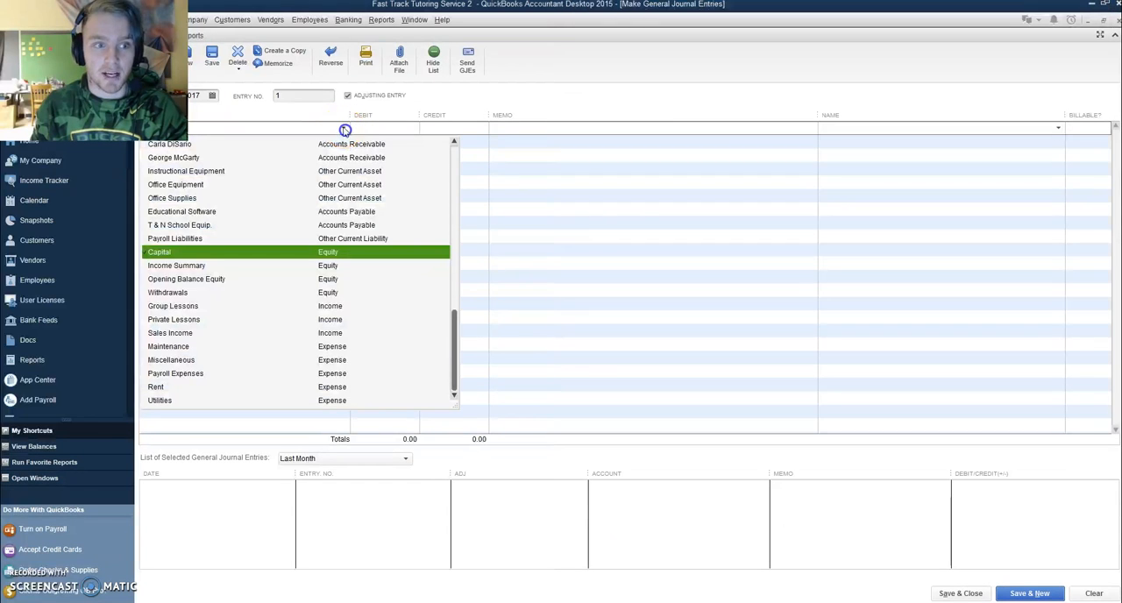
{"action": "scroll", "coordinate": [300, 168], "scroll_direction": "up", "scroll_amount": 1}
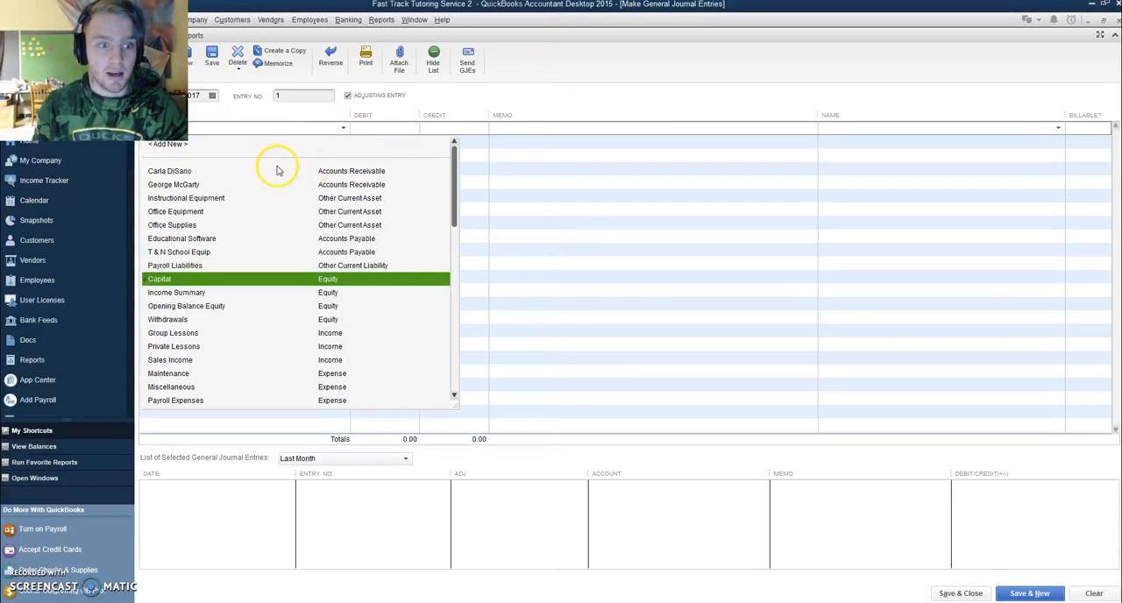
{"action": "mouse_move", "coordinate": [453, 193]}
{"action": "left_mouse_down"}
{"action": "mouse_move", "coordinate": [438, 371]}
{"action": "mouse_move", "coordinate": [451, 182]}
{"action": "left_mouse_up"}
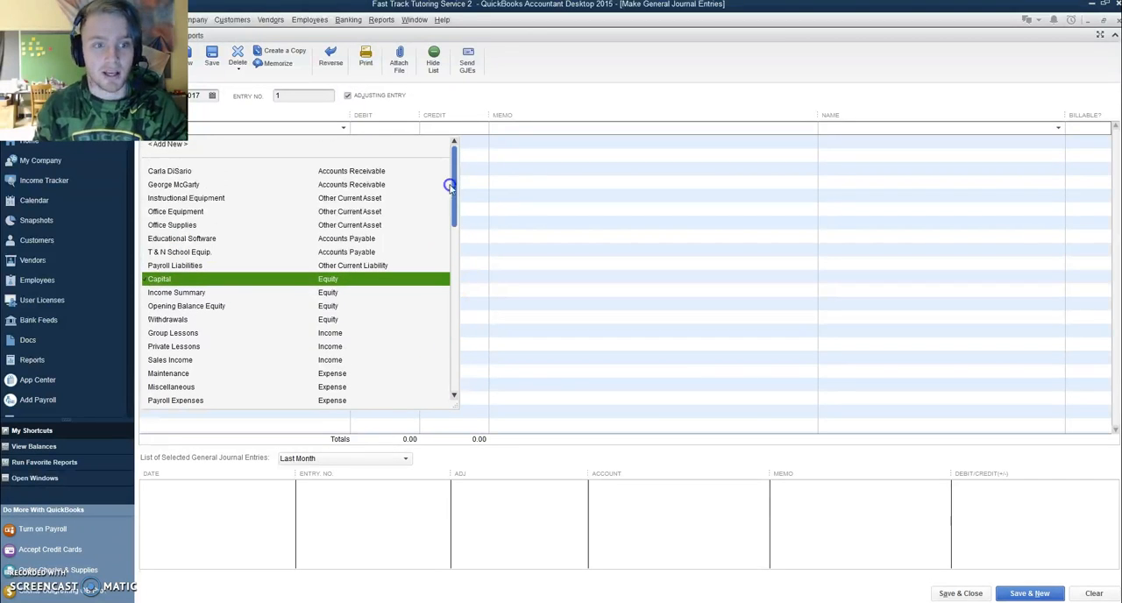
{"action": "left_click", "coordinate": [182, 147]}
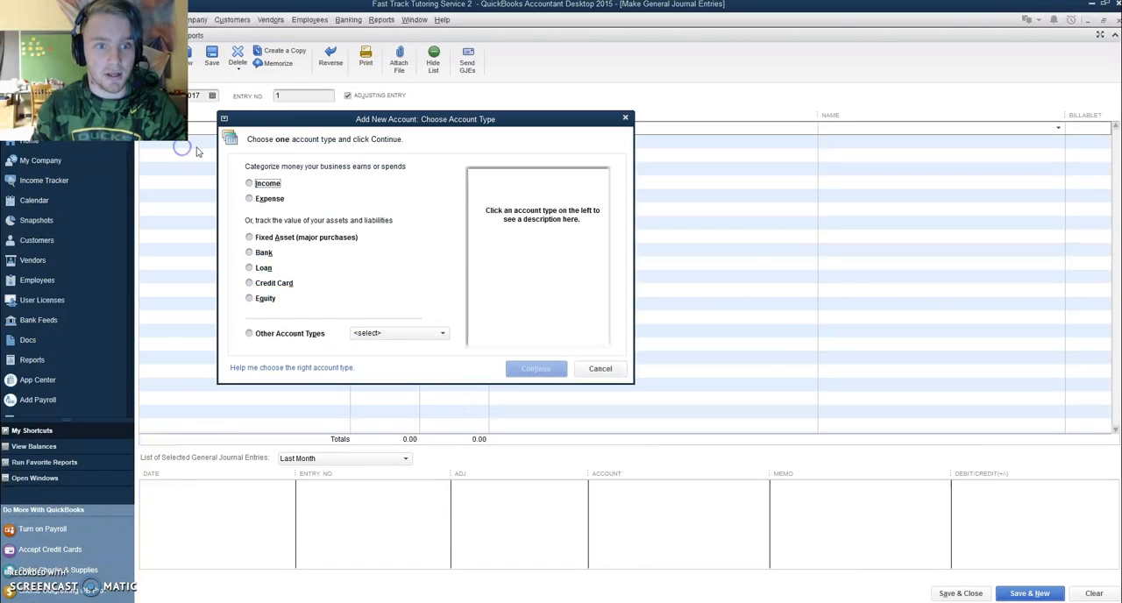
{"action": "left_click", "coordinate": [262, 187]}
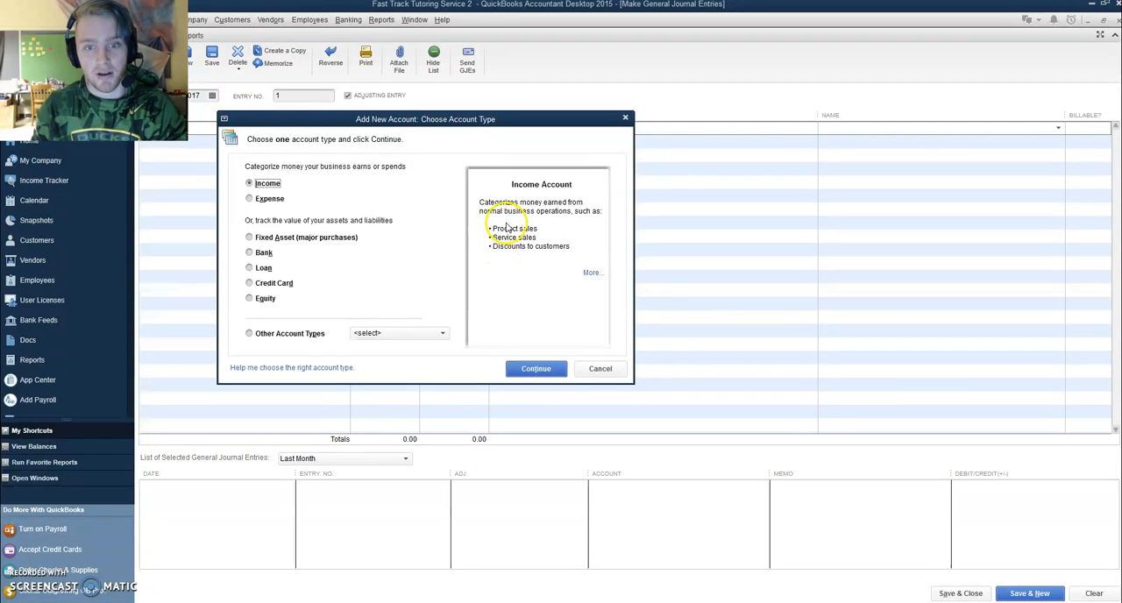
{"action": "left_click", "coordinate": [265, 199]}
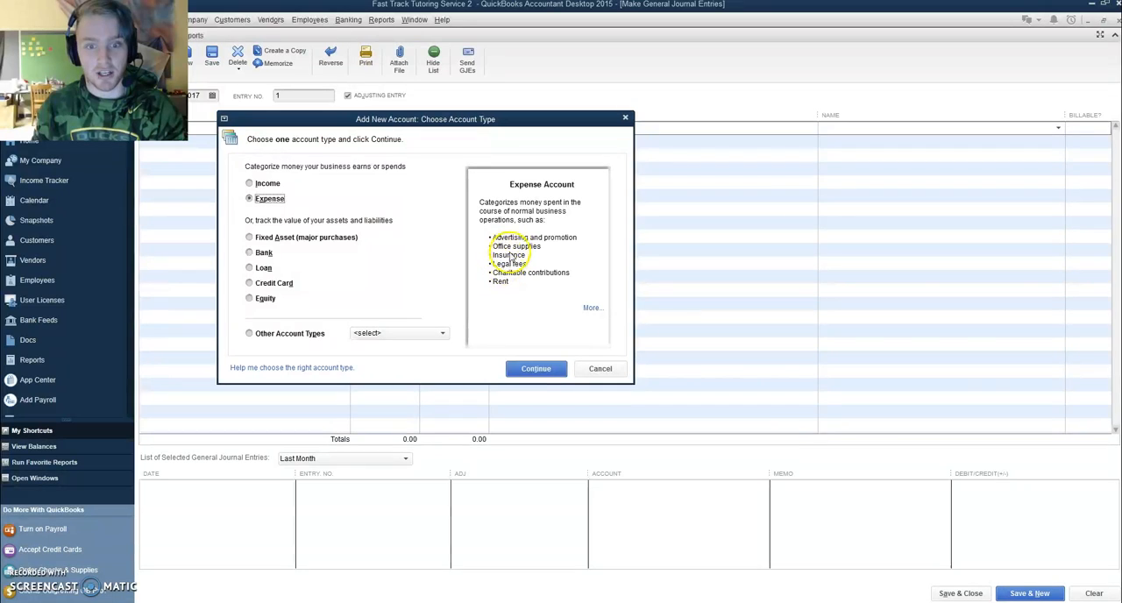
{"action": "left_click", "coordinate": [302, 238]}
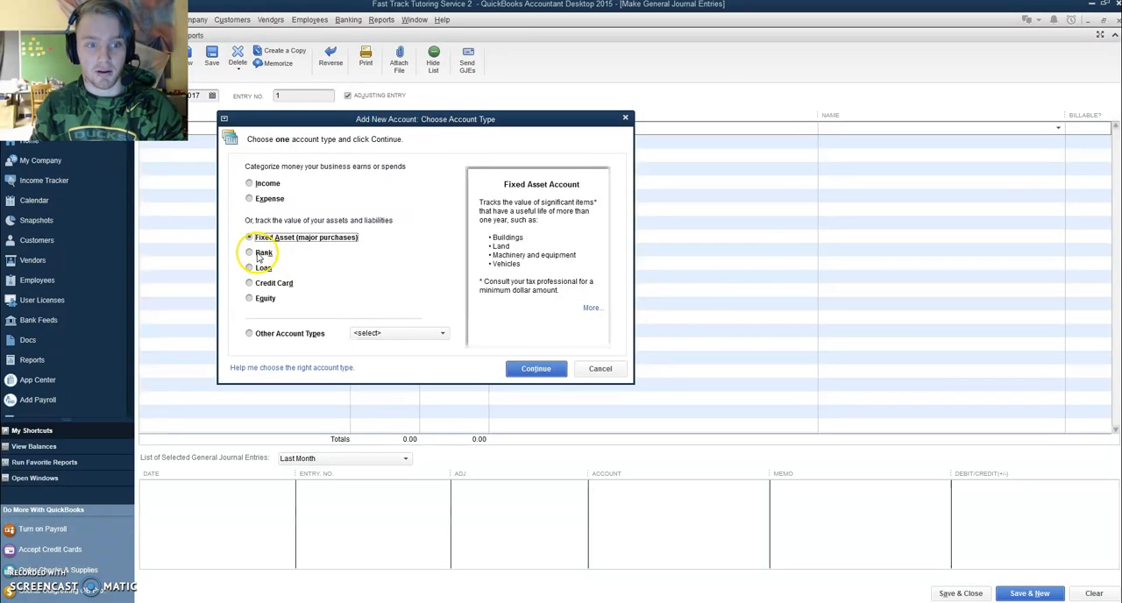
{"action": "left_click", "coordinate": [262, 253]}
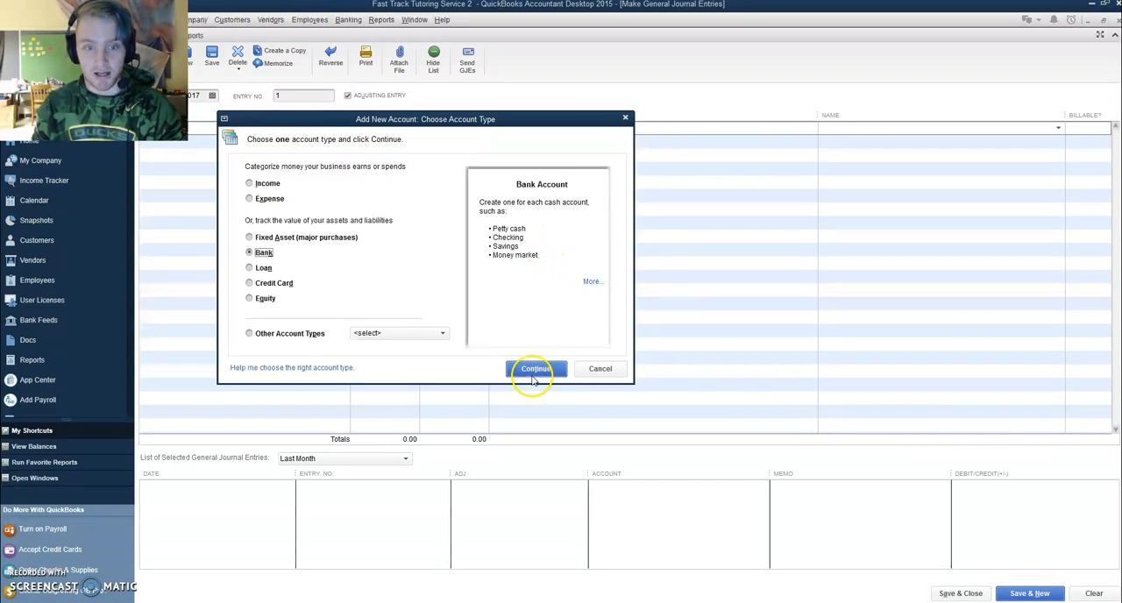
{"action": "left_click", "coordinate": [533, 371]}
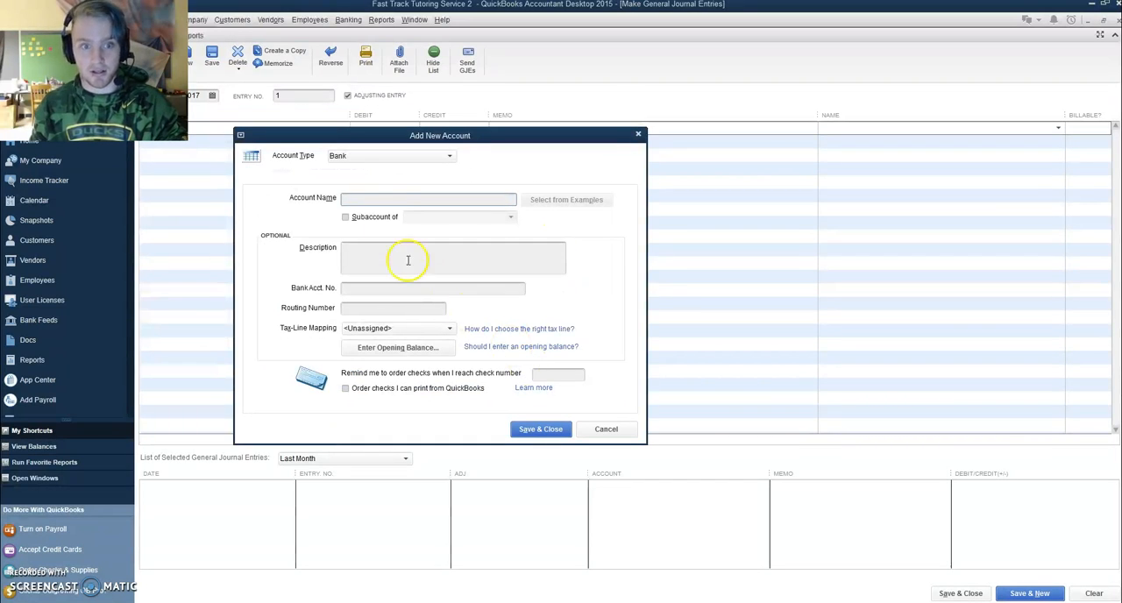
Name the new account Cash in Bank, enter the bank account number, and save the account
{"action": "left_click", "coordinate": [405, 198]}
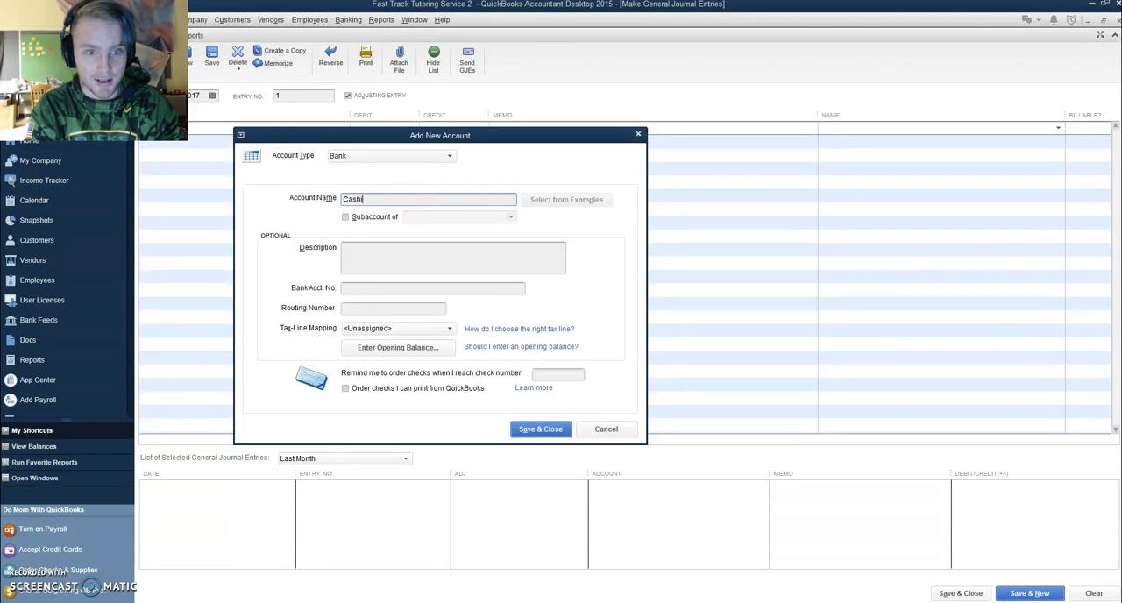
{"action": "type", "text": "Cash in Bank"}
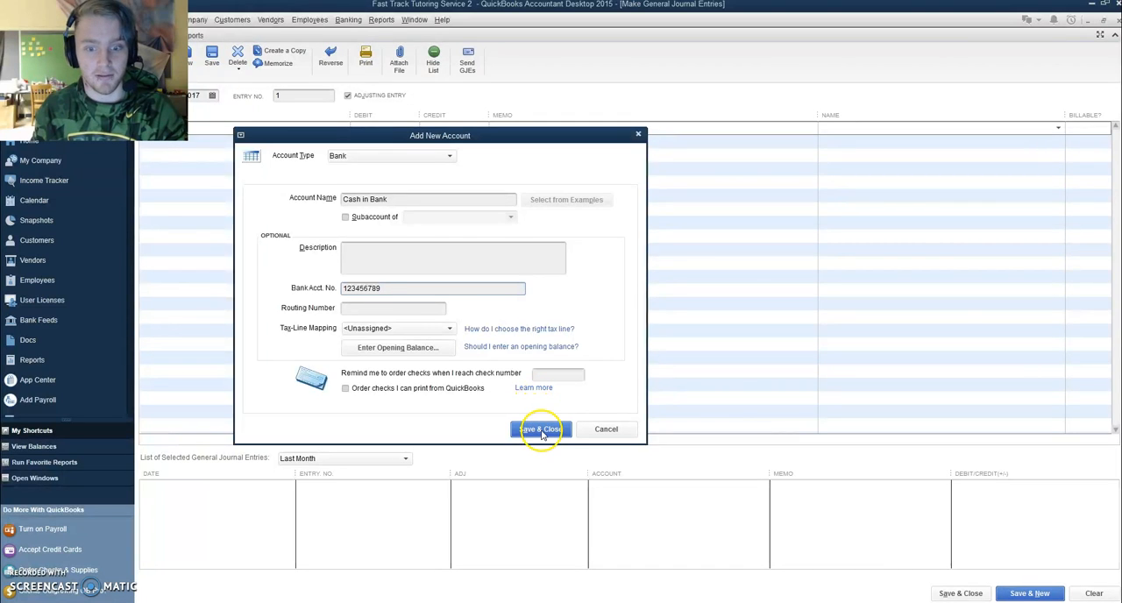
{"action": "left_click", "coordinate": [541, 430]}
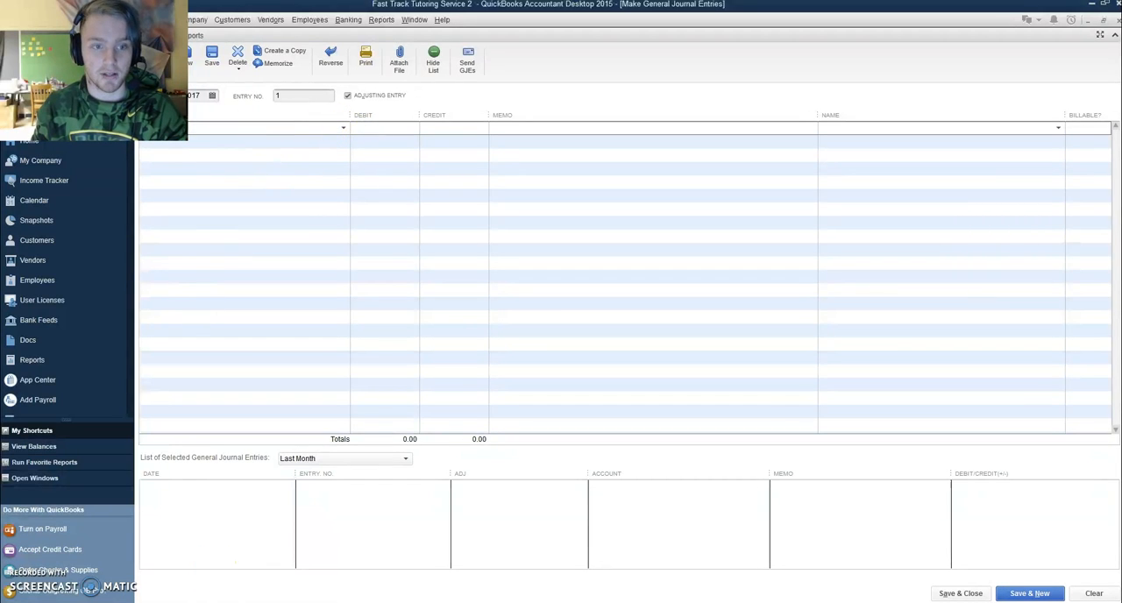
Consult the Quizlet debit and credit cards again and enter a 25,000 debit on the first journal line in QuickBooks
{"action": "left_click", "coordinate": [211, 600]}
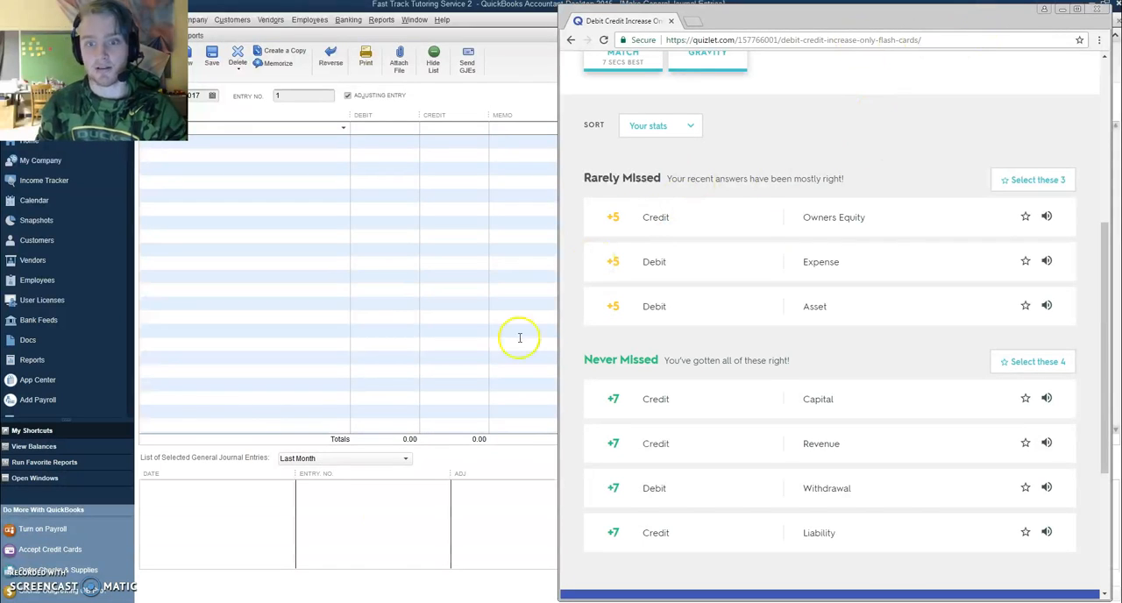
{"action": "left_click", "coordinate": [204, 600]}
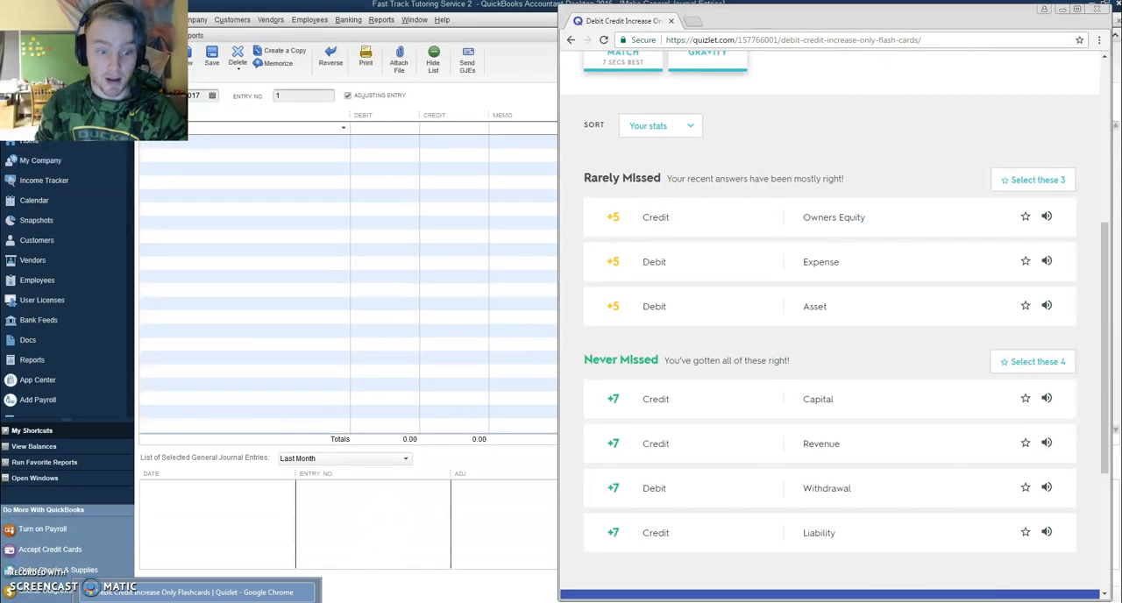
{"action": "left_click", "coordinate": [392, 128]}
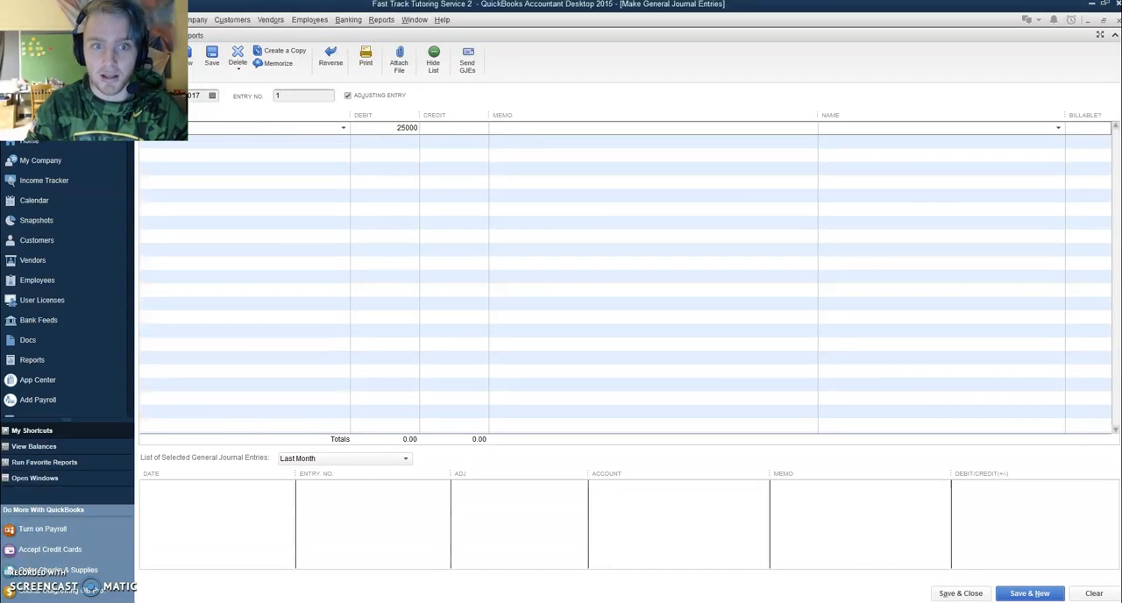
{"action": "key", "text": "Down"}
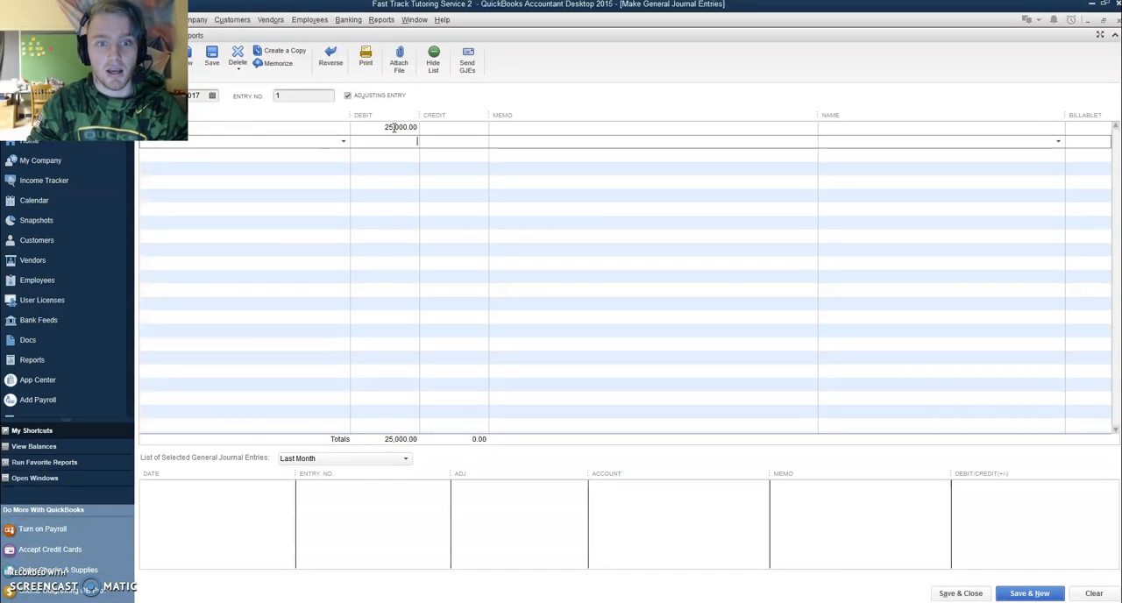
Add Capital as the second journal line with a credit of 25,000
{"action": "left_click", "coordinate": [343, 141]}
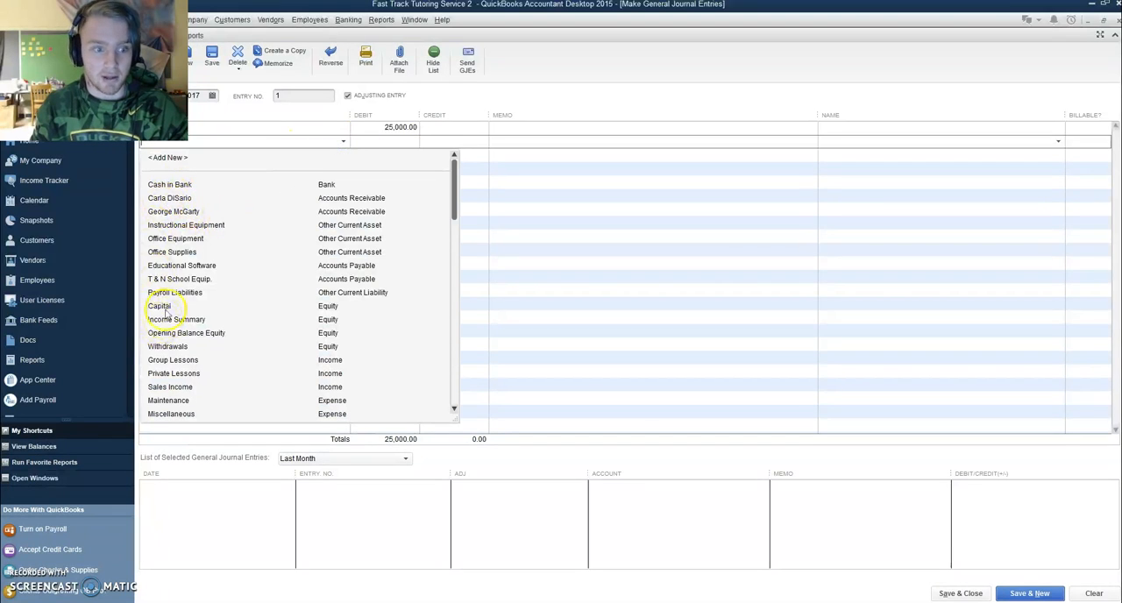
{"action": "left_click", "coordinate": [165, 307]}
{"action": "left_click", "coordinate": [444, 142]}
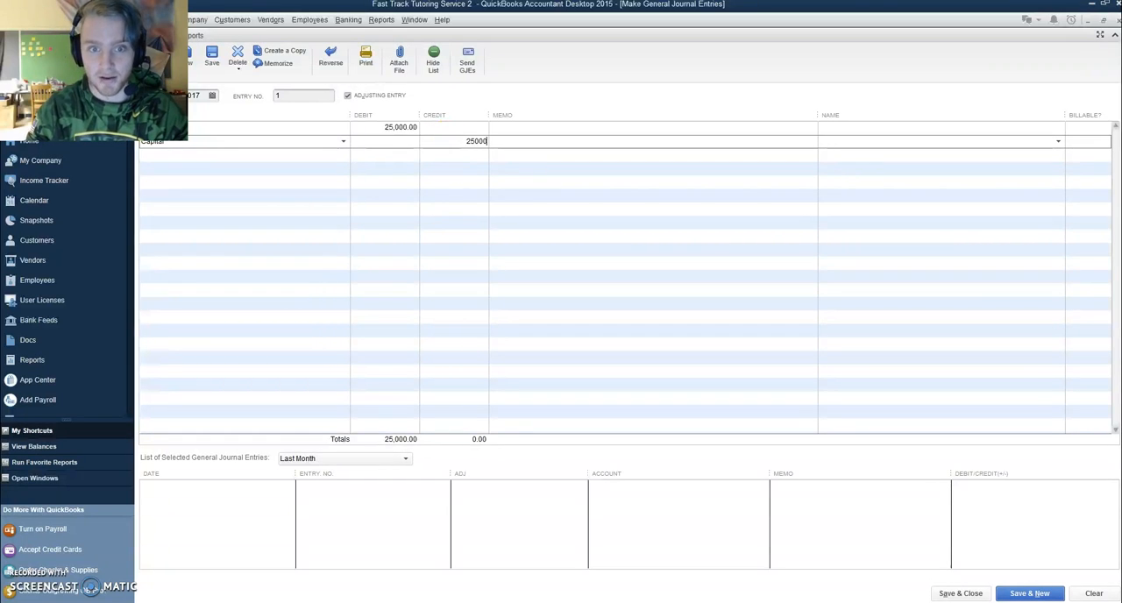
{"action": "left_click", "coordinate": [465, 163]}
{"action": "left_click", "coordinate": [463, 168]}
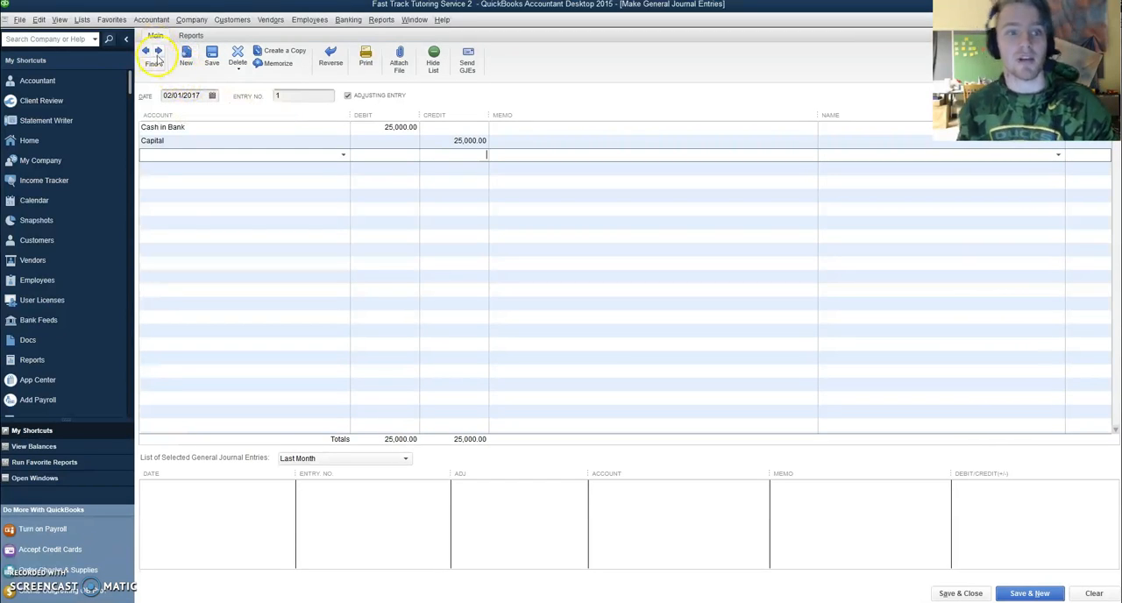
Advance to the next journal entry and set its date to 02/02/2017
{"action": "left_click", "coordinate": [299, 96]}
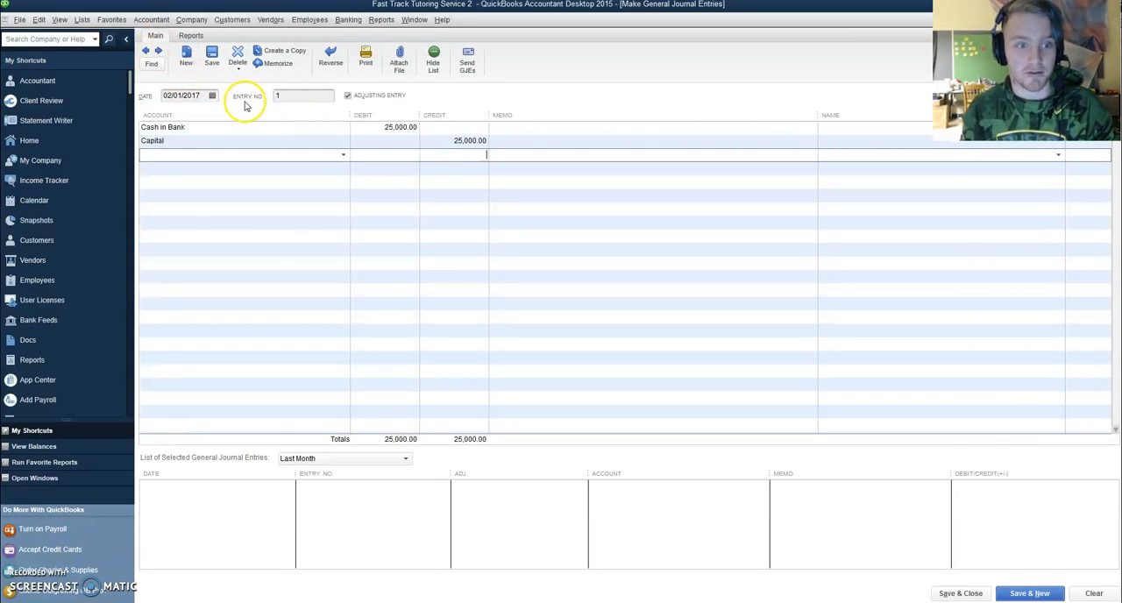
{"action": "left_click", "coordinate": [159, 53]}
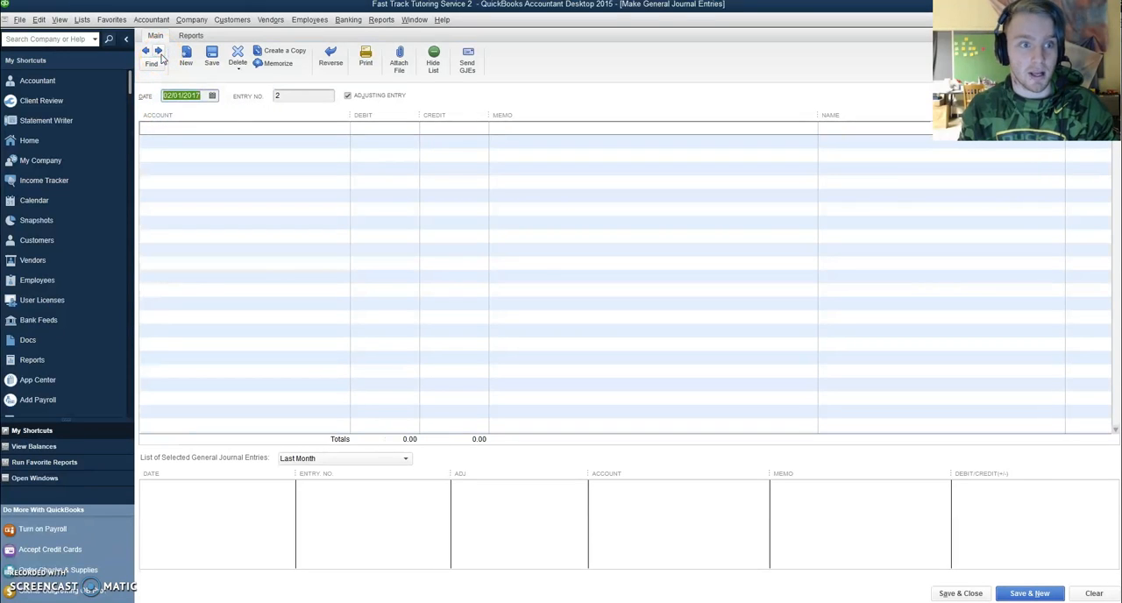
{"action": "left_click", "coordinate": [212, 102]}
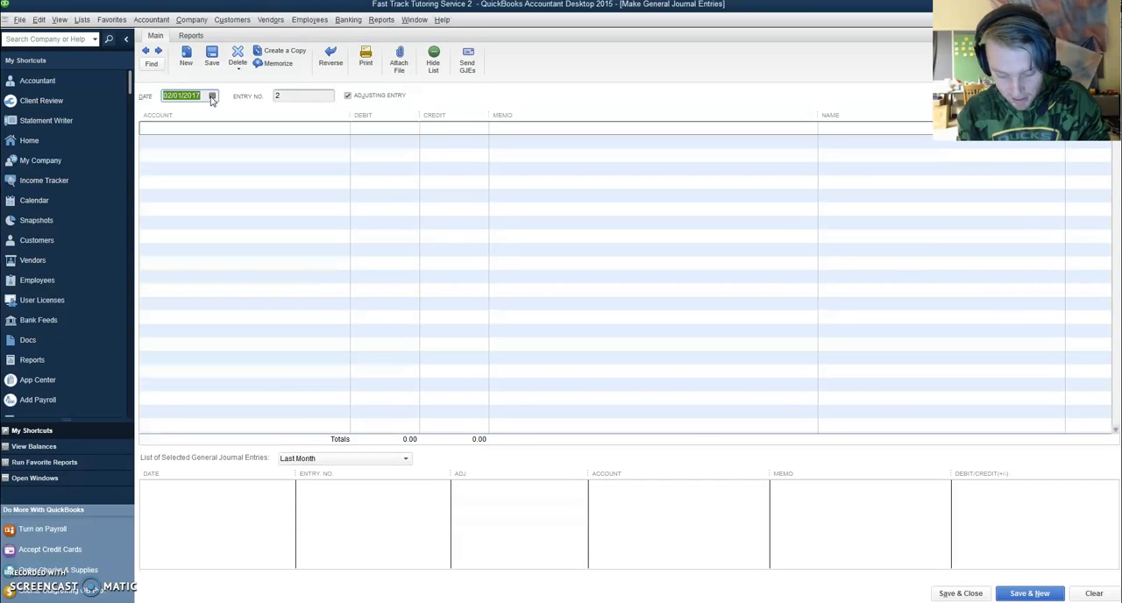
{"action": "left_click", "coordinate": [211, 98]}
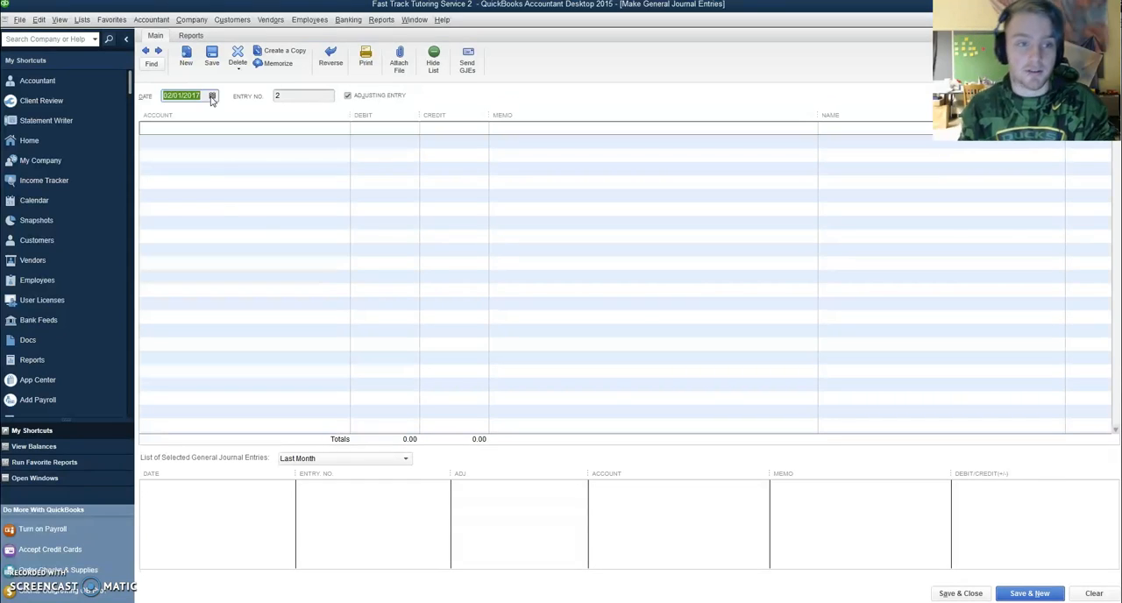
{"action": "left_click", "coordinate": [211, 98]}
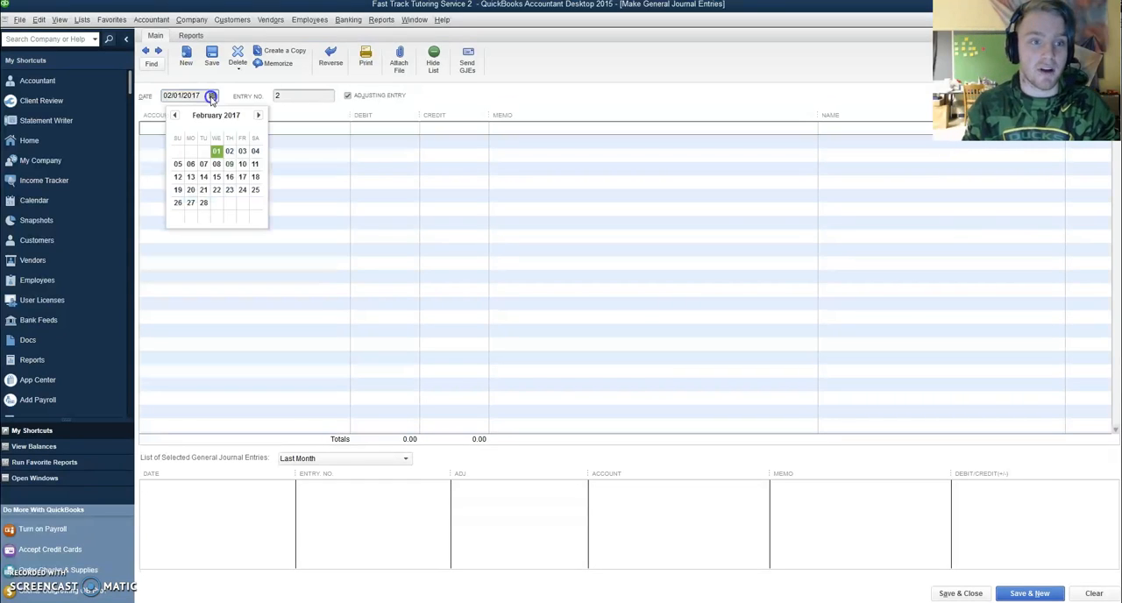
{"action": "left_click", "coordinate": [230, 154]}
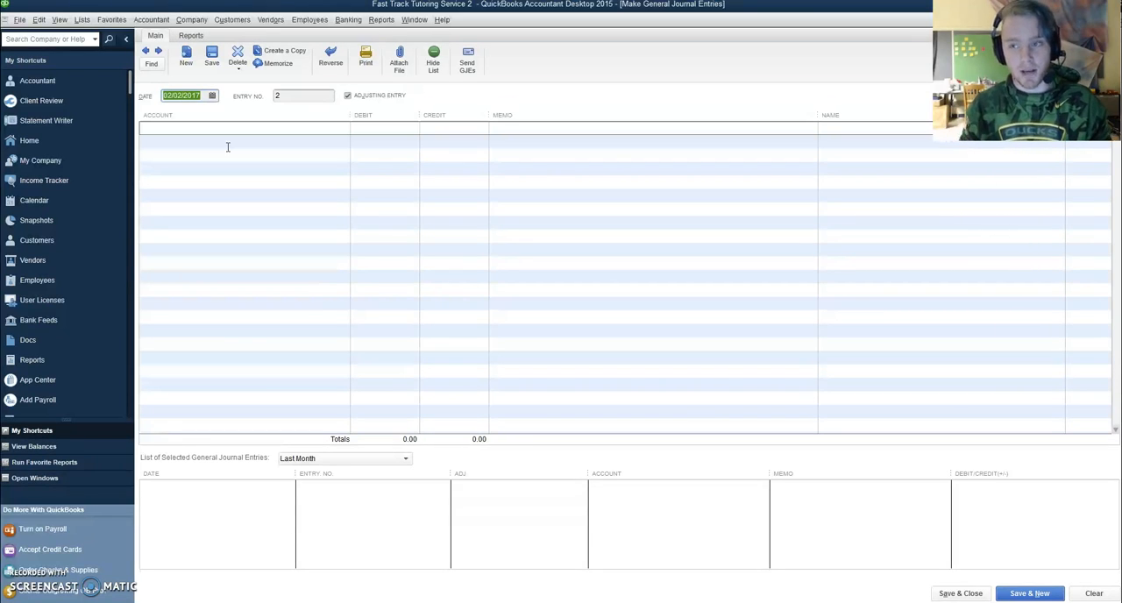
Consult the Quizlet debit and credit cards, and add Office Equipment in QuickBooks as the first journal line with a debit of 525
{"action": "left_click", "coordinate": [330, 131]}
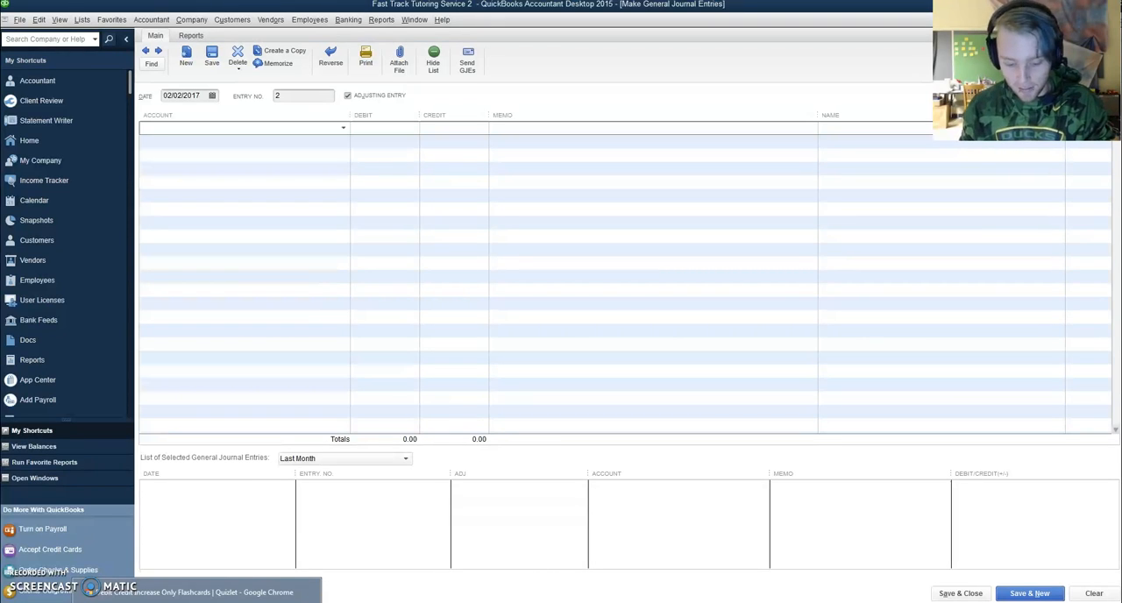
{"action": "left_click", "coordinate": [197, 600]}
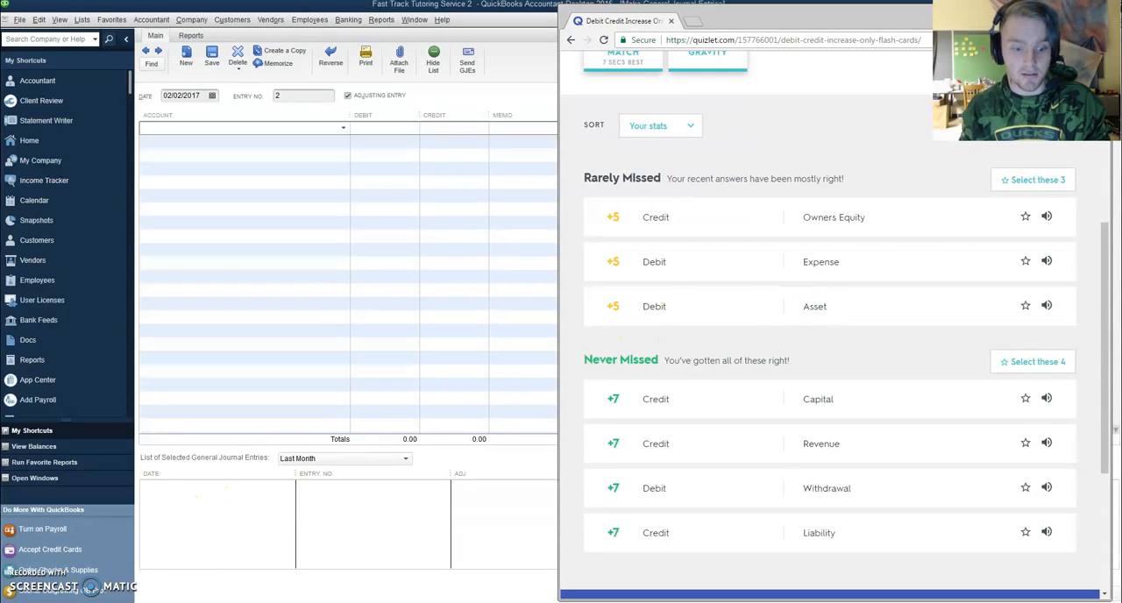
{"action": "left_click", "coordinate": [208, 304]}
{"action": "left_click", "coordinate": [342, 128]}
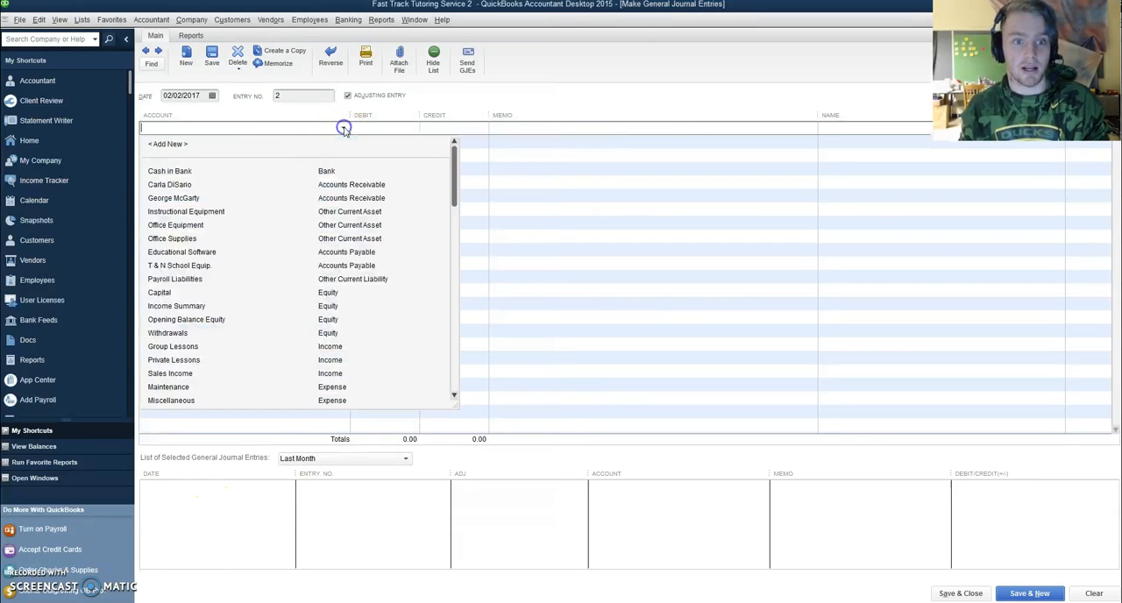
{"action": "left_click", "coordinate": [190, 225]}
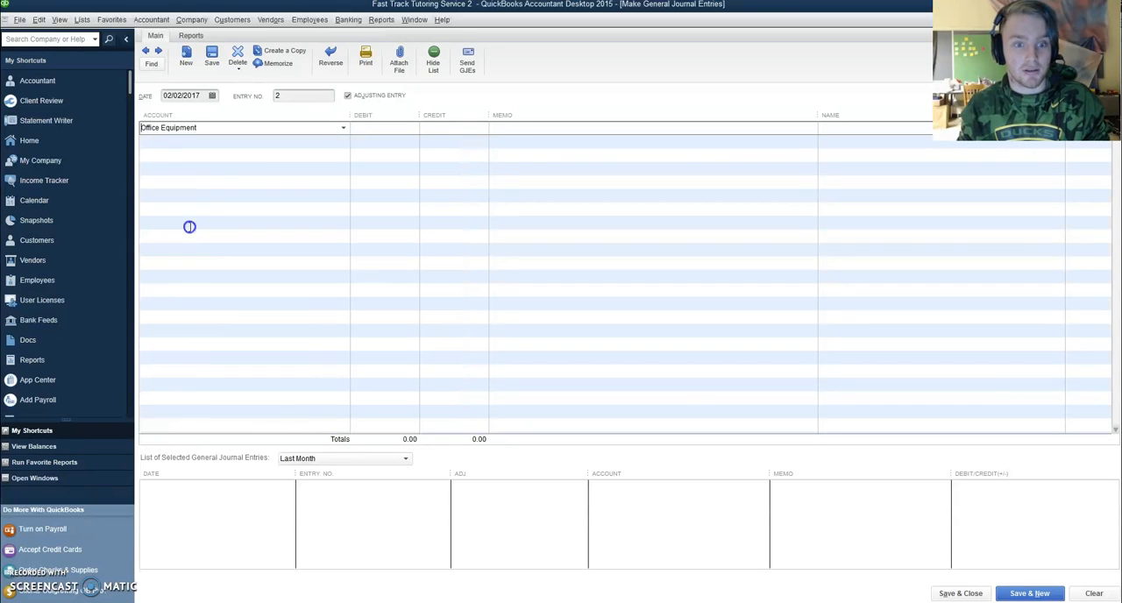
{"action": "left_click", "coordinate": [386, 128]}
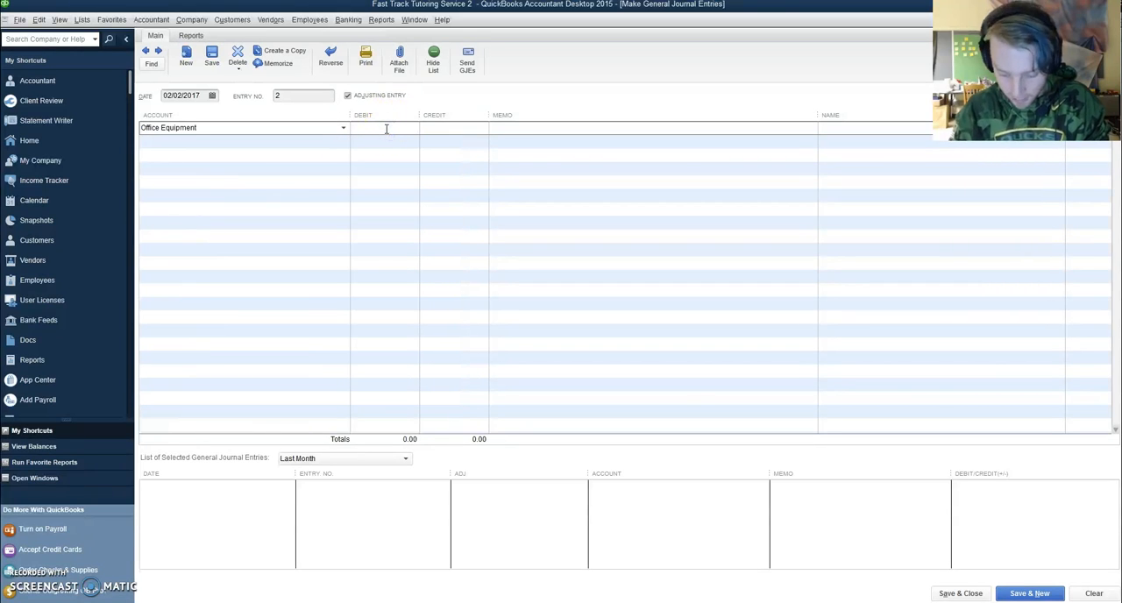
{"action": "type", "text": "525"}
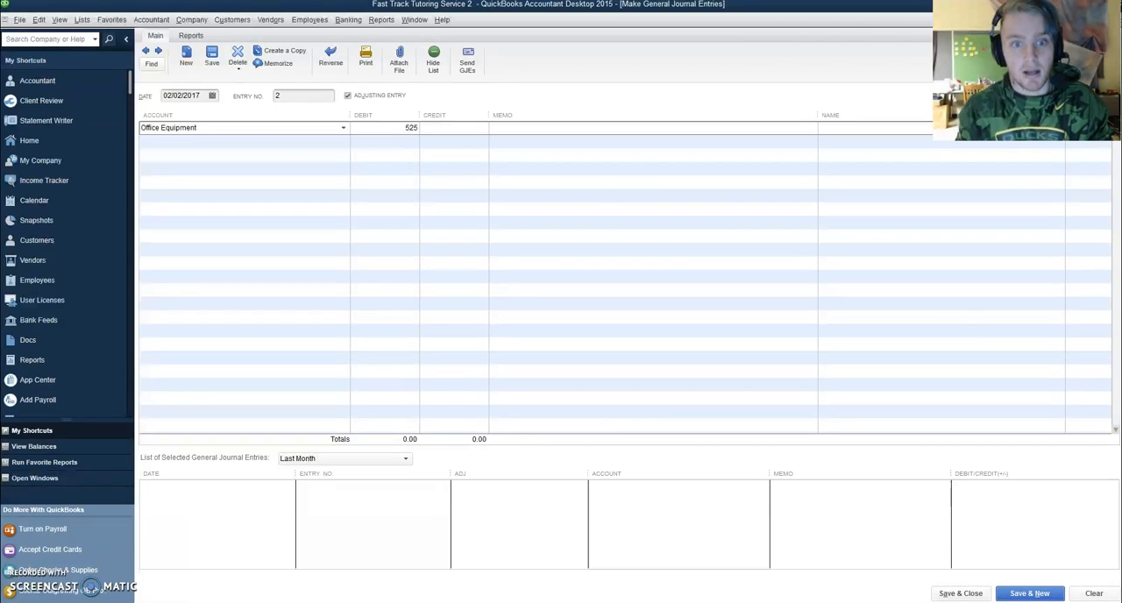
Add Cash in Bank as the second journal line with a credit of 525
{"action": "left_click", "coordinate": [308, 141]}
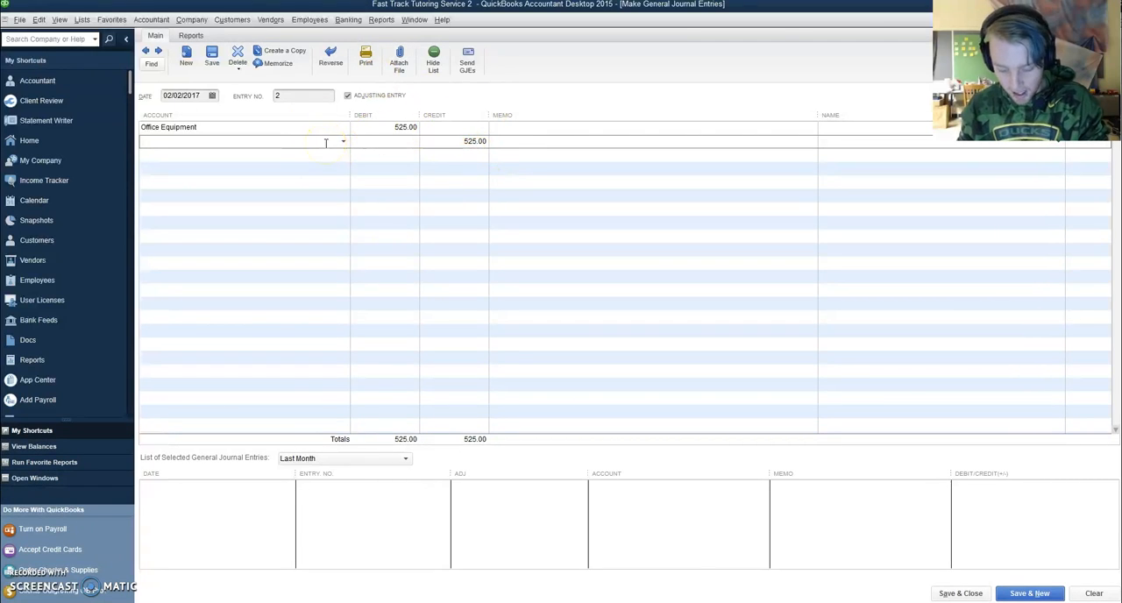
{"action": "left_click", "coordinate": [344, 143]}
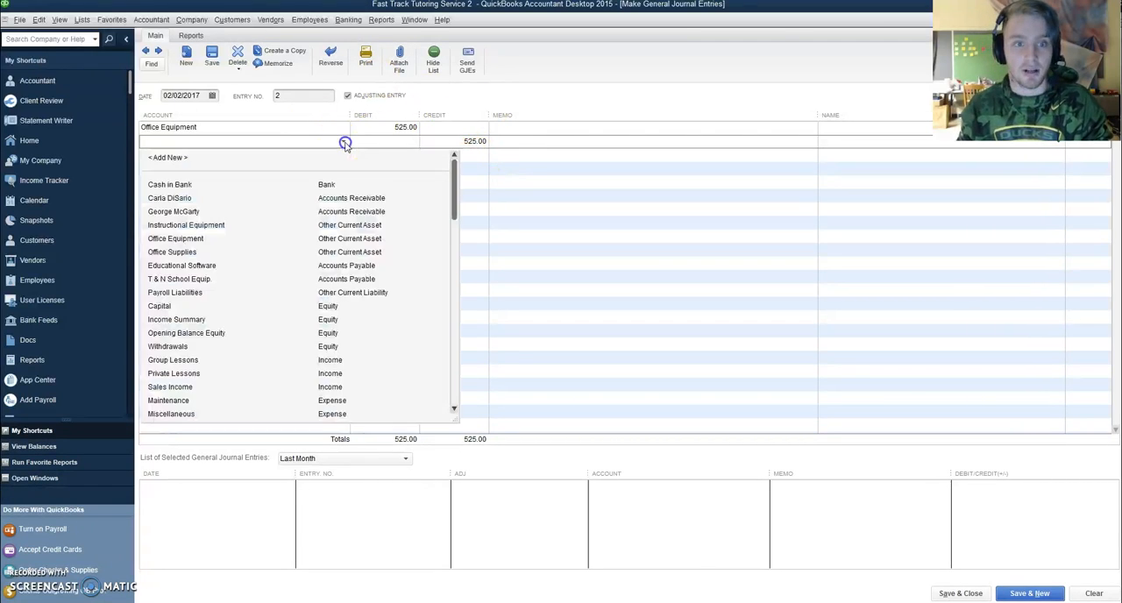
{"action": "left_click", "coordinate": [303, 187]}
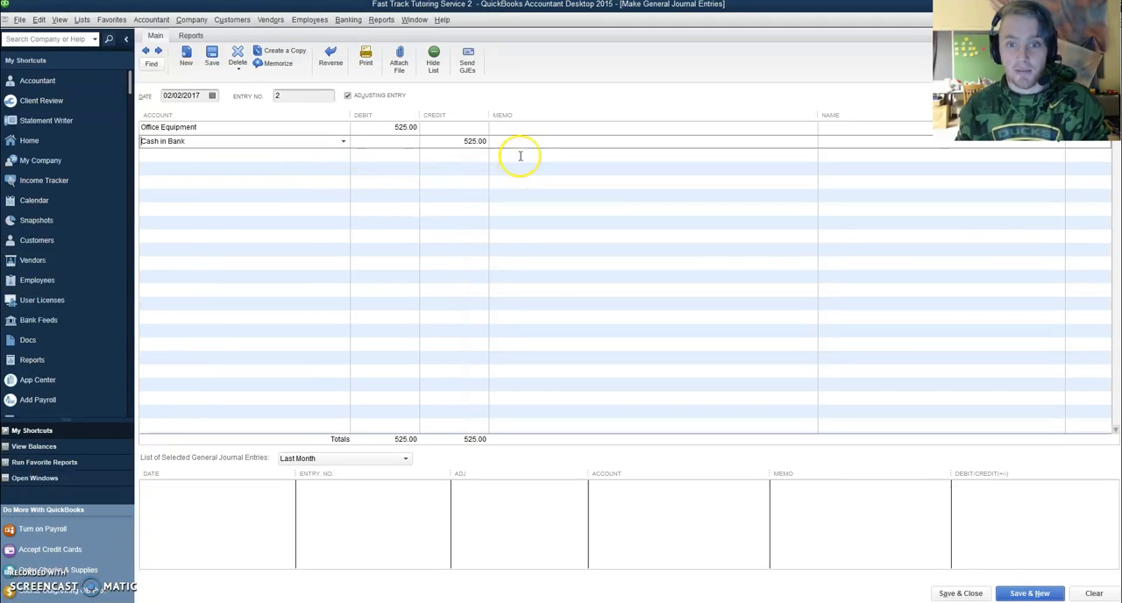
Enter the memo "Bought a cash register, Check 101" on the Office Equipment line and advance to the next journal entry
{"action": "left_click", "coordinate": [511, 128]}
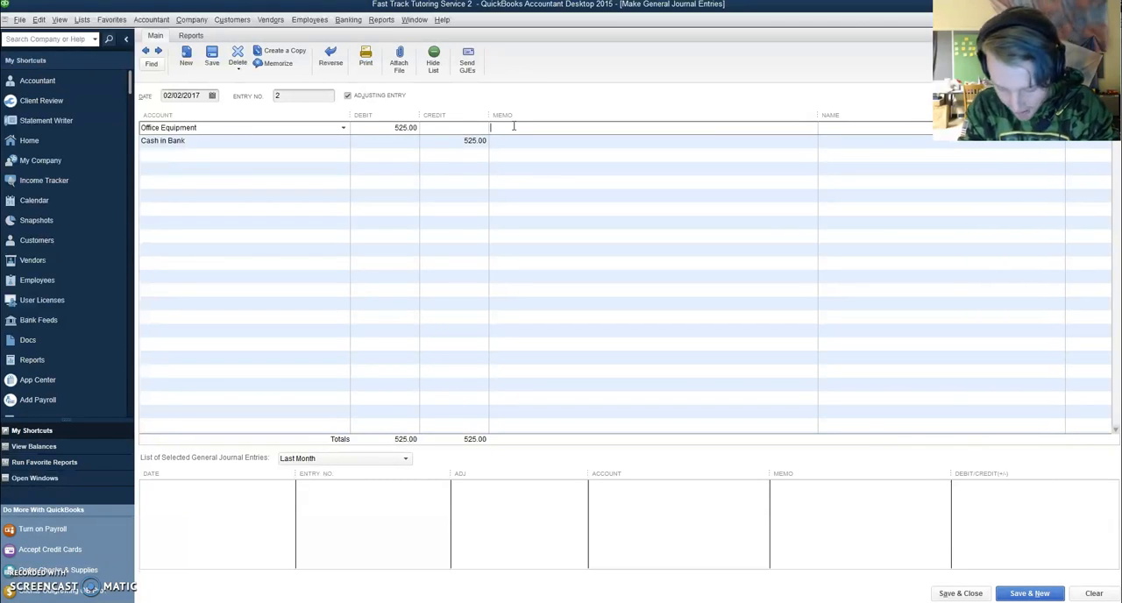
{"action": "type", "text": "Bought a"}
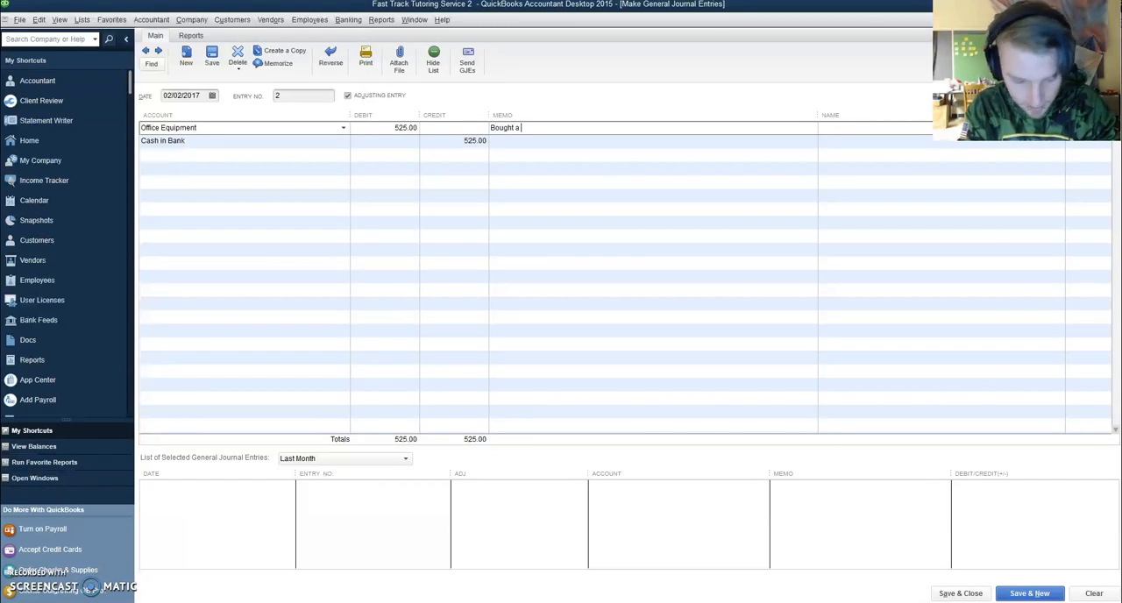
{"action": "type", "text": " cash register"}
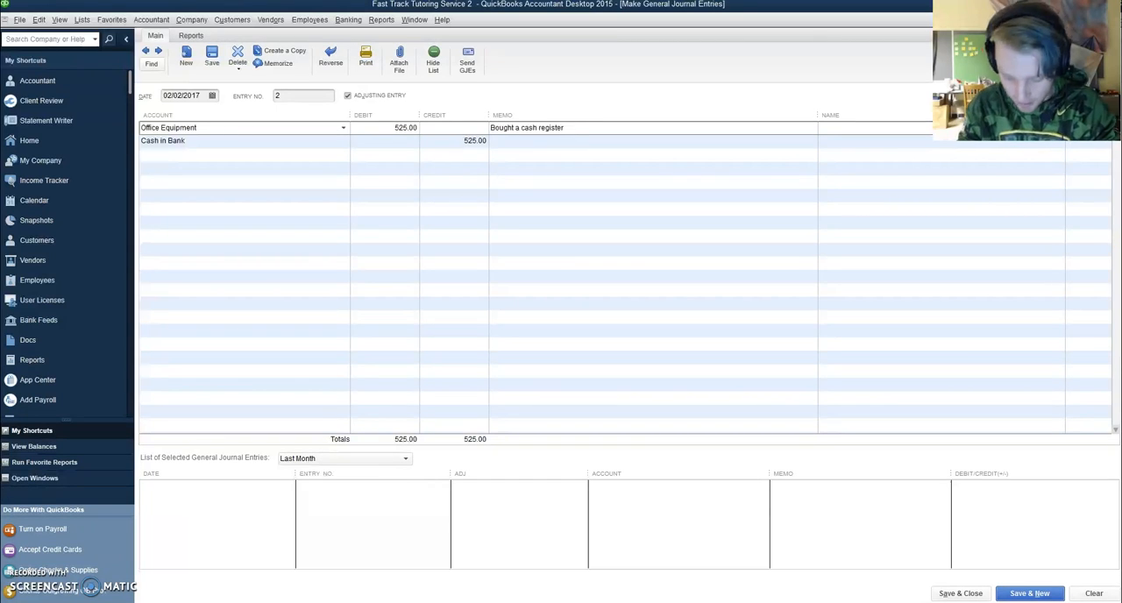
{"action": "type", "text": ", "}
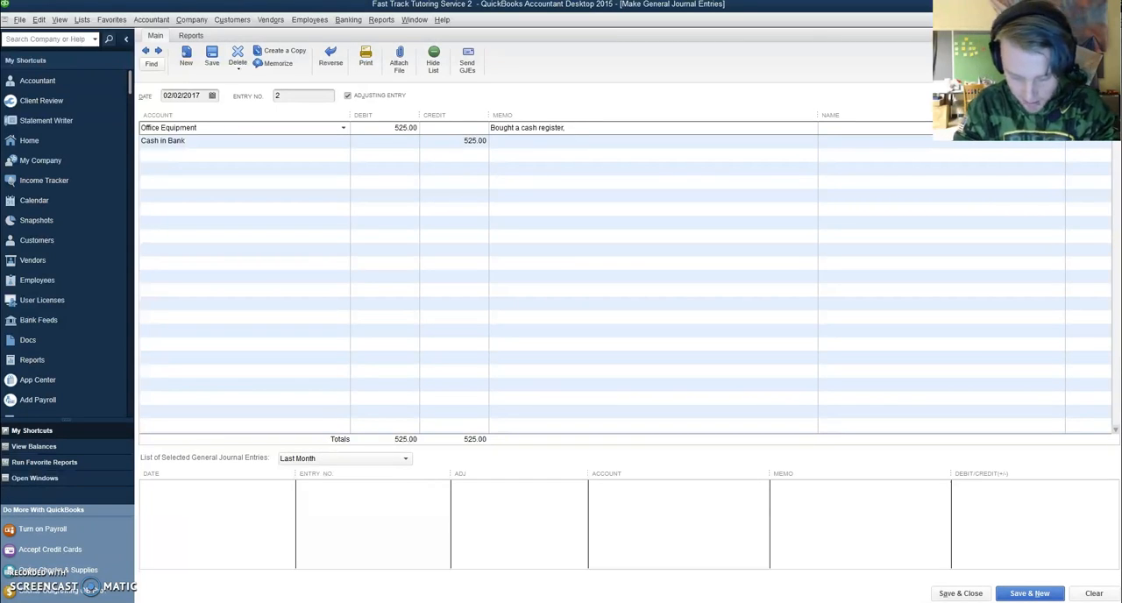
{"action": "type", "text": "Check 101"}
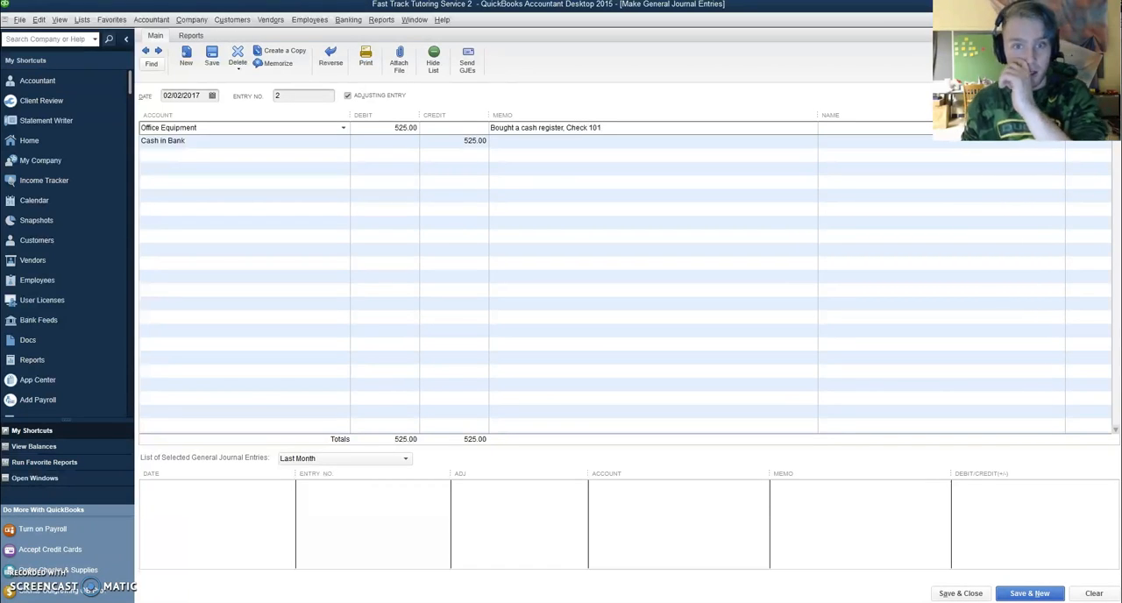
{"action": "left_click", "coordinate": [160, 52]}
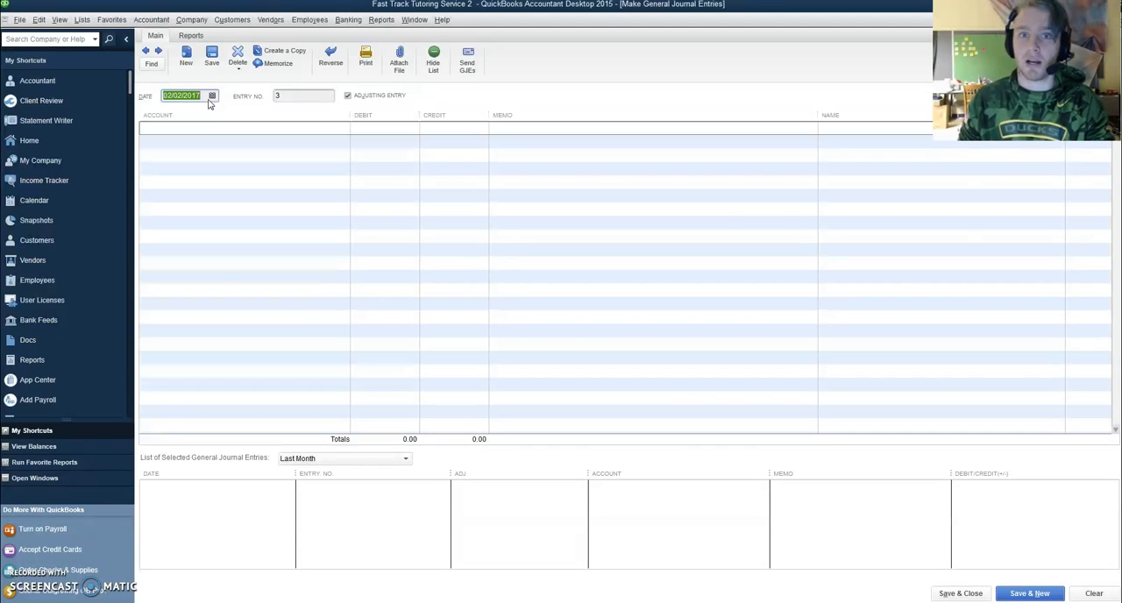
Review the debit and credit cards in the Quizlet browser window and return to the blank journal entry in QuickBooks
{"action": "left_click", "coordinate": [163, 452]}
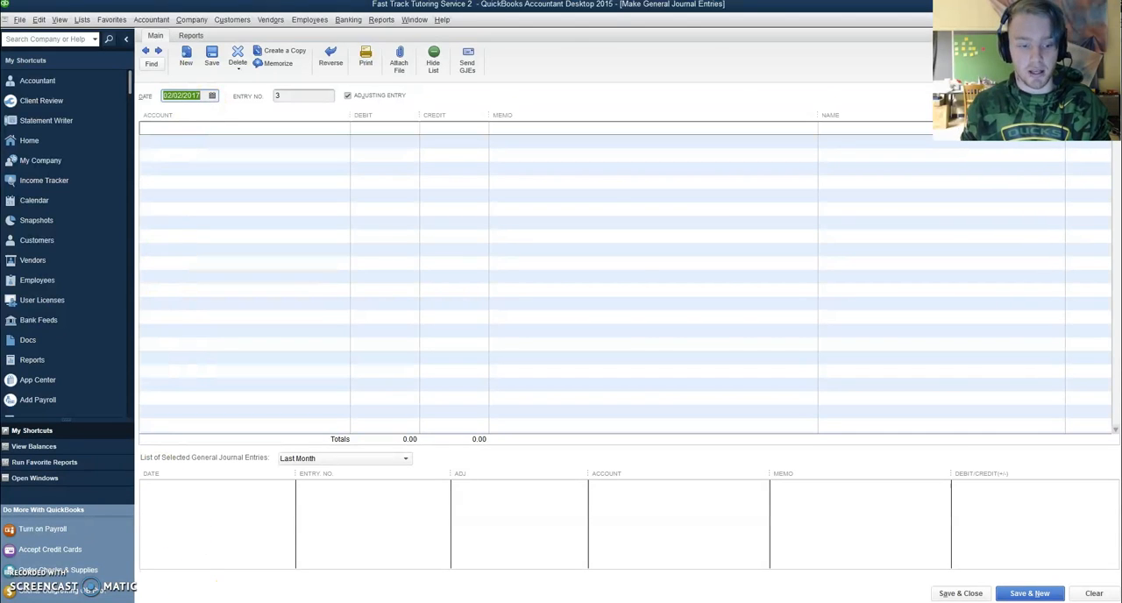
{"action": "key", "text": "alt+Tab"}
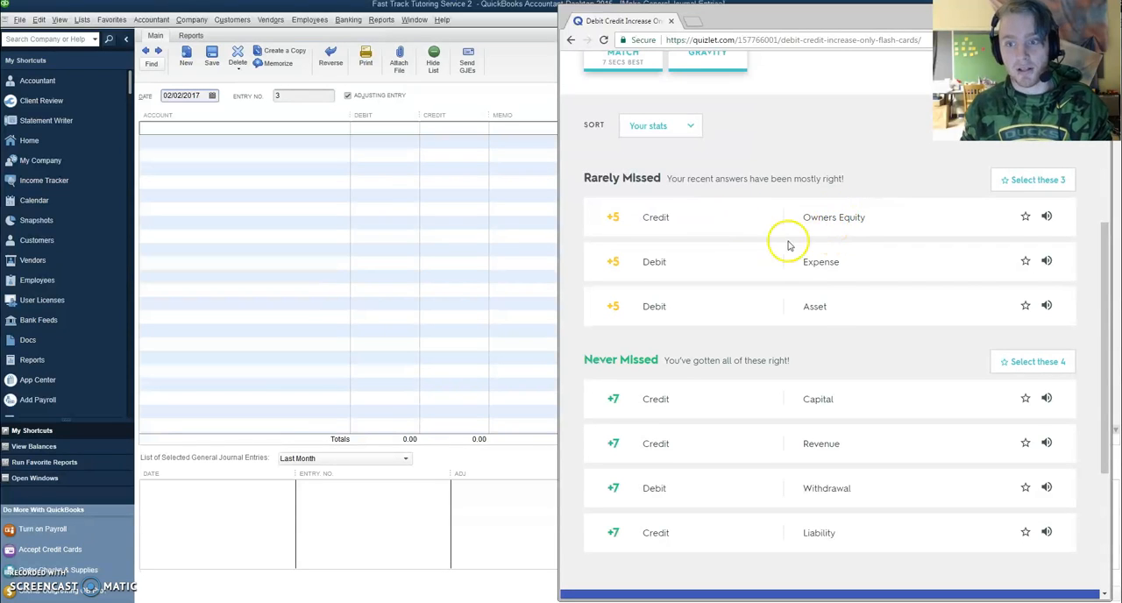
{"action": "left_click", "coordinate": [530, 82]}
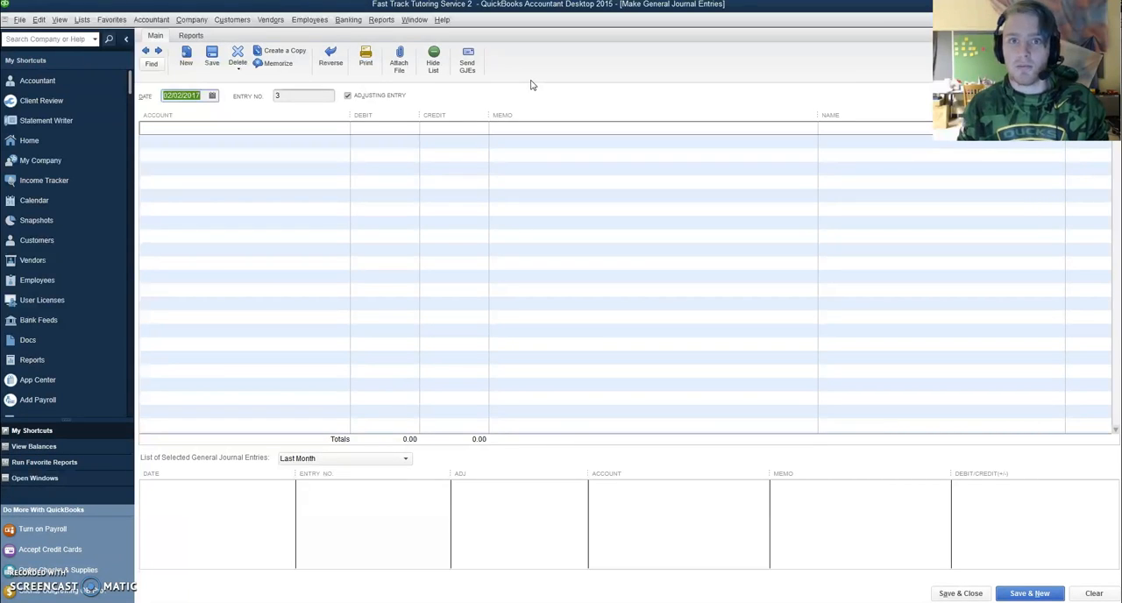
{"action": "left_click", "coordinate": [531, 82]}
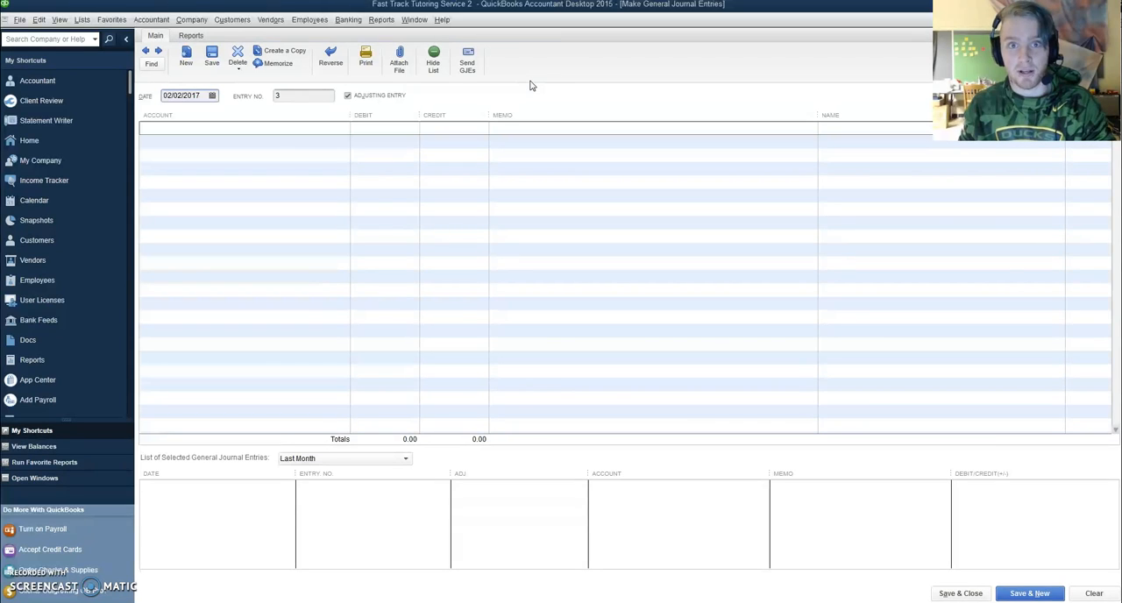
{"action": "left_click", "coordinate": [521, 125]}
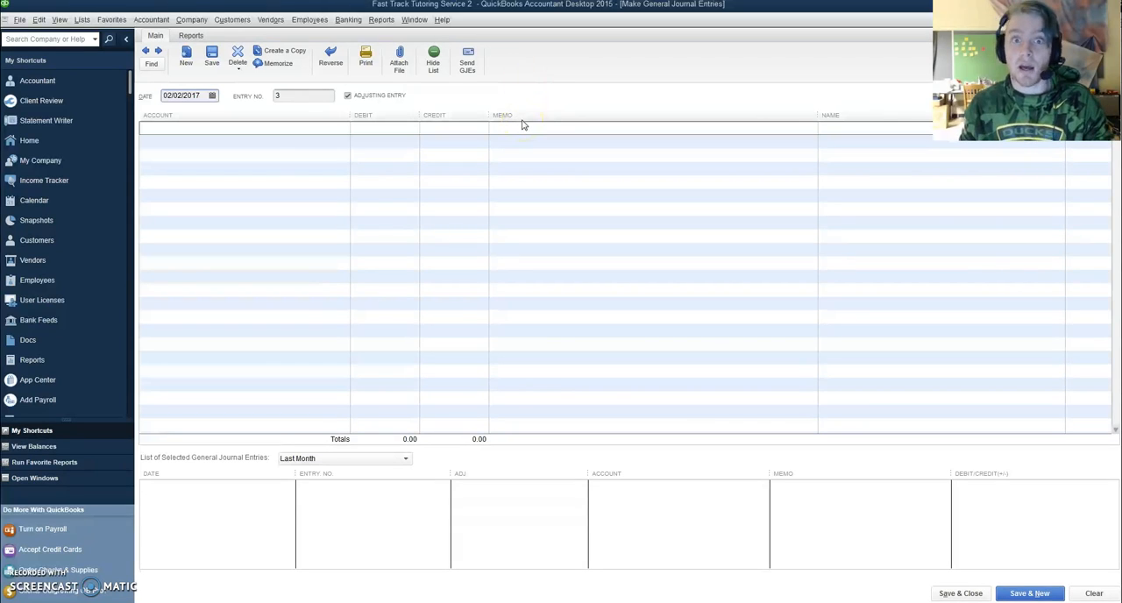
{"action": "left_click", "coordinate": [521, 117]}
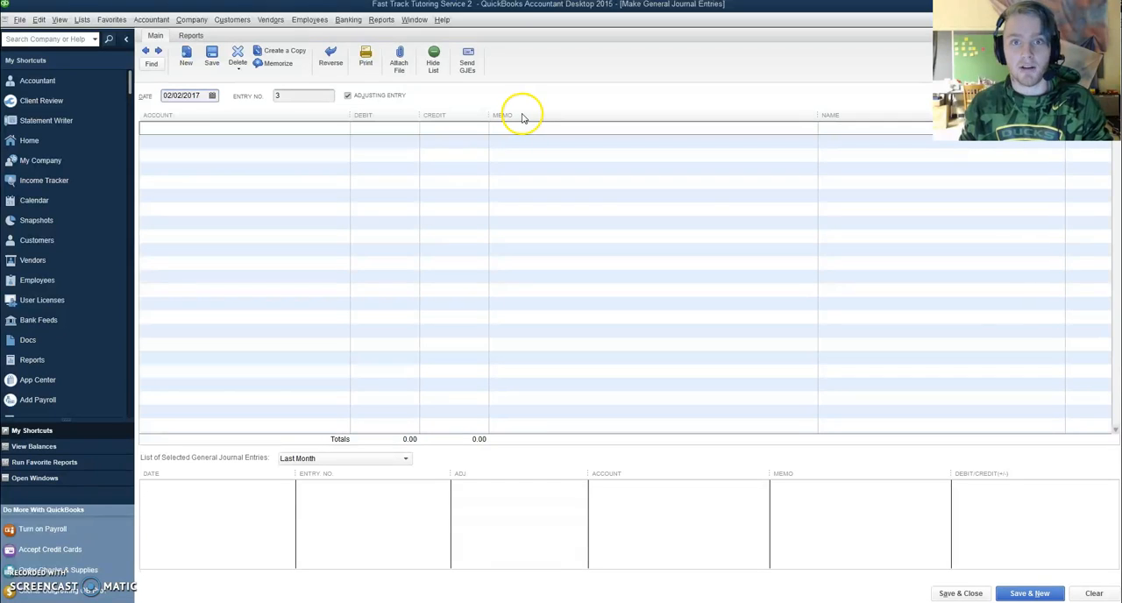